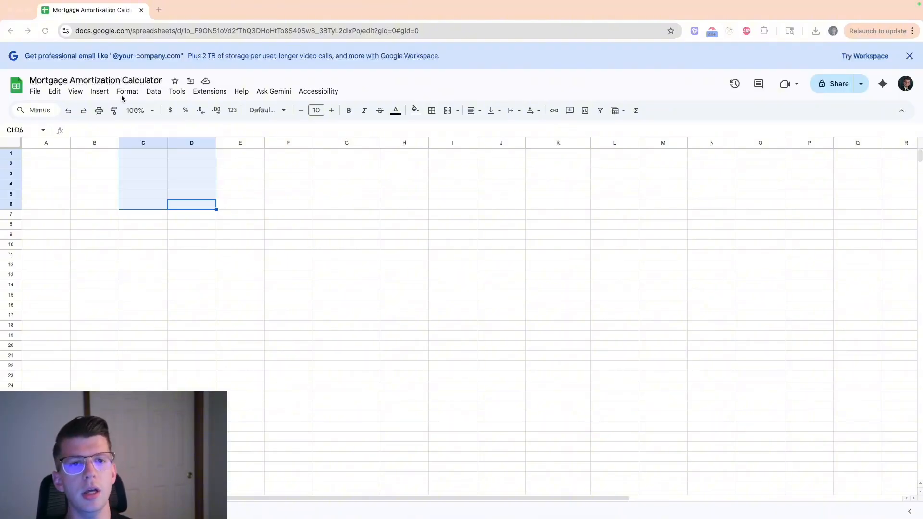
Step: Enter the labels Purchase Price, Downpayment, Loan Amount and Interest Rate down column B, starting in B2
click(91, 164)
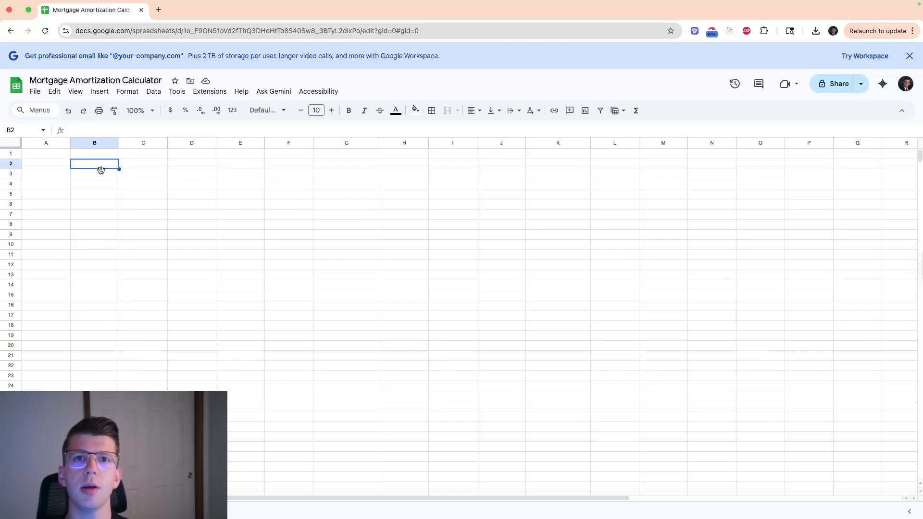
text(Purch)
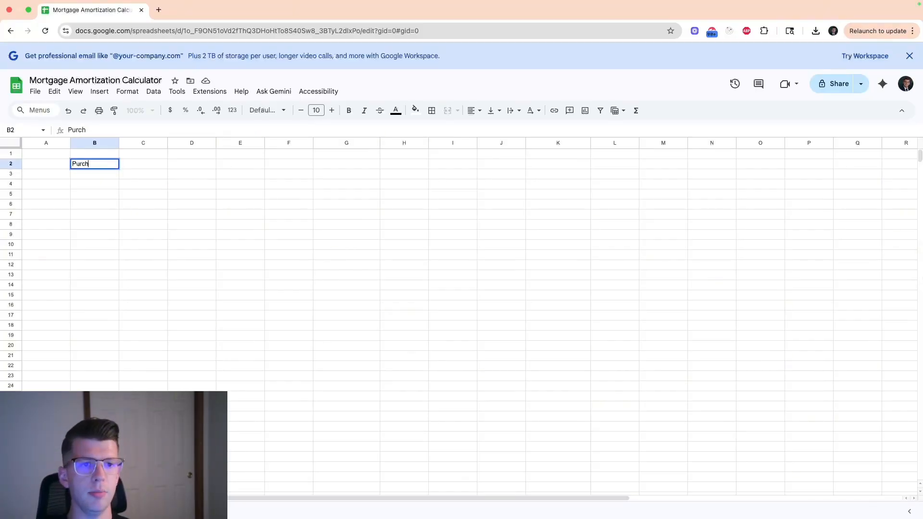
text(ase Price)
key(Return)
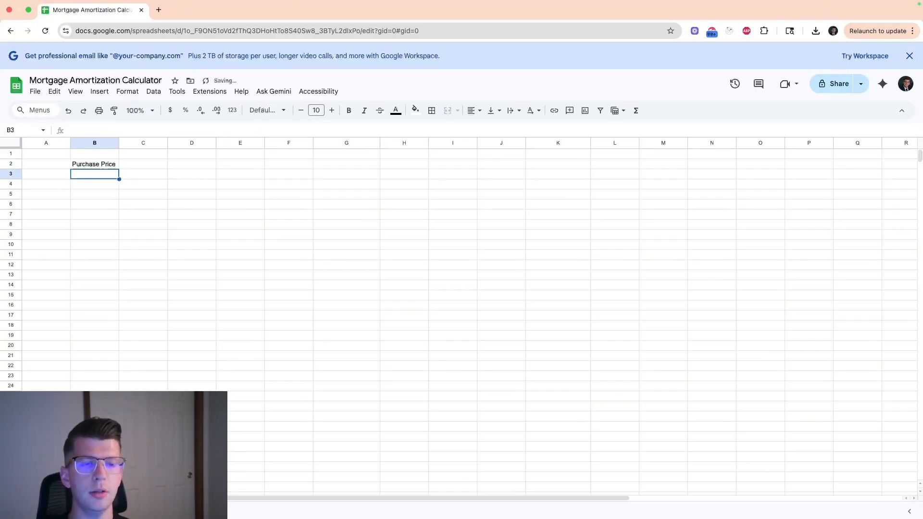
text(Downpayment)
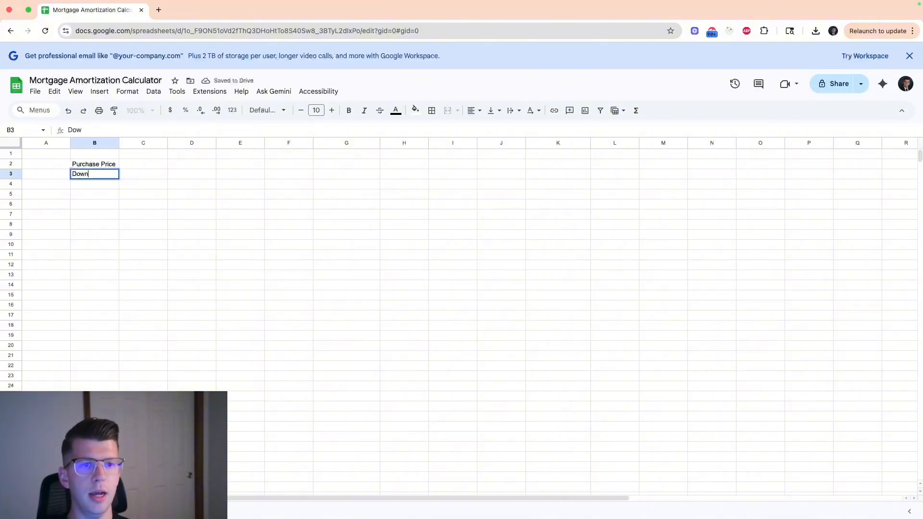
key(Return)
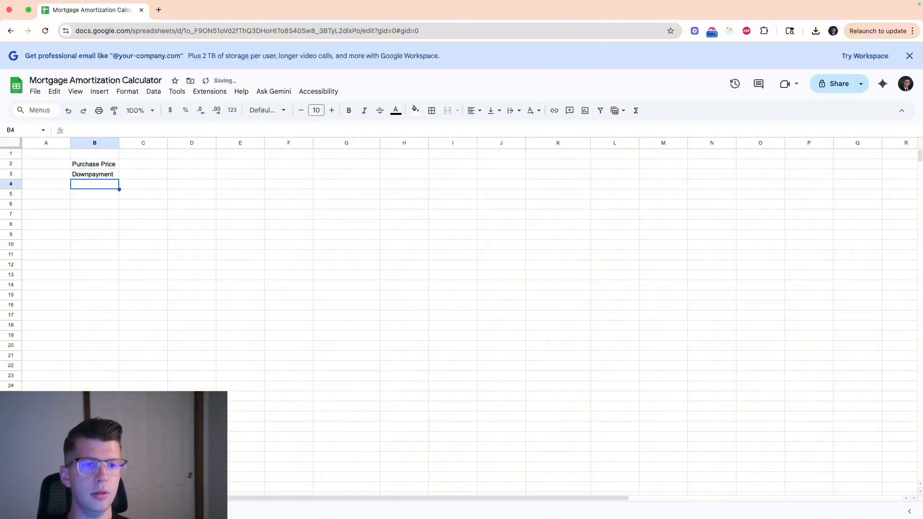
text(Loan Am)
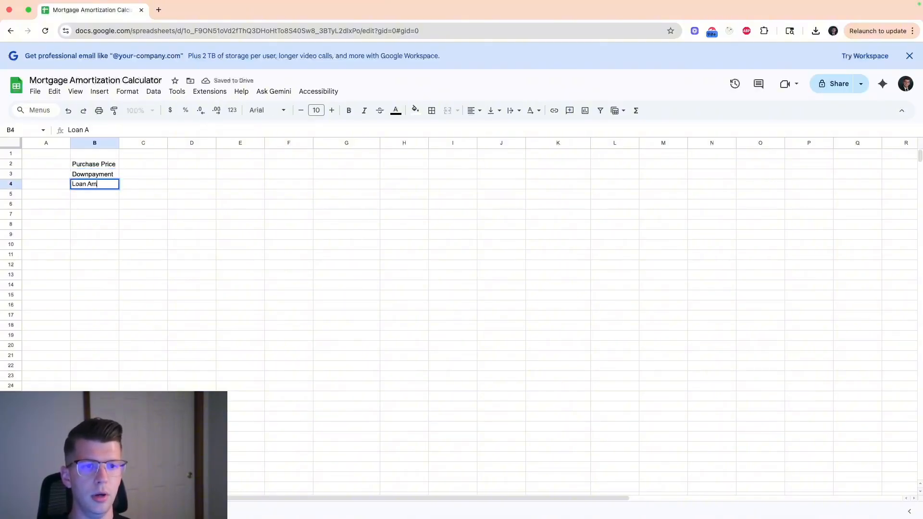
text(ount)
key(Return)
text(Int)
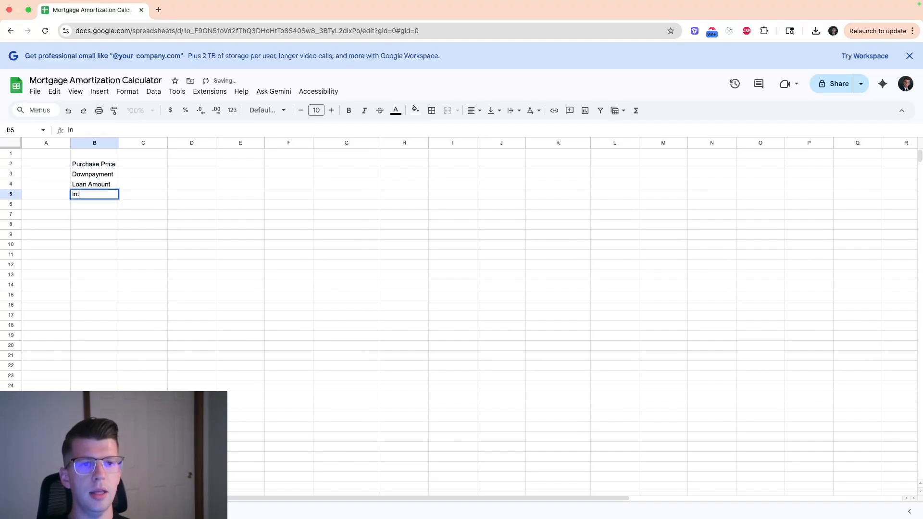
text(erest Rate)
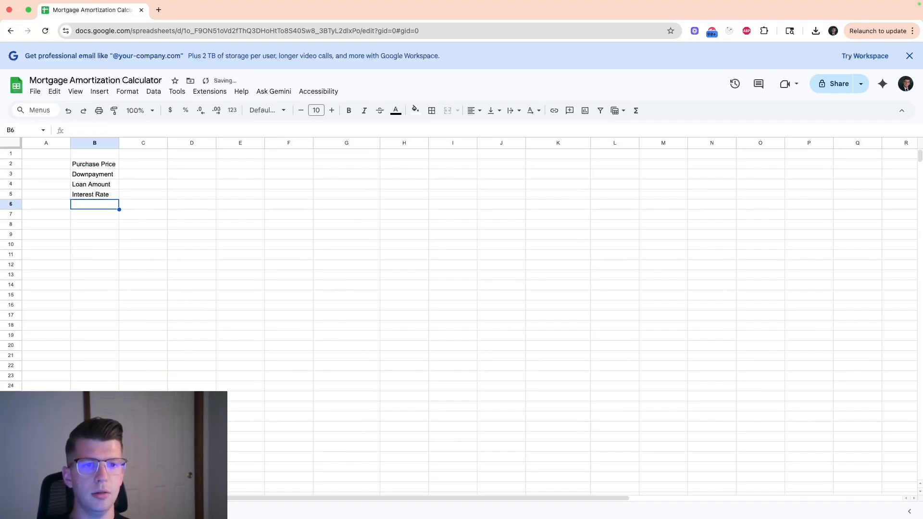
Step: Format C3 and C5 as percentages, and C2 and C4 as dollar currency
click(143, 196)
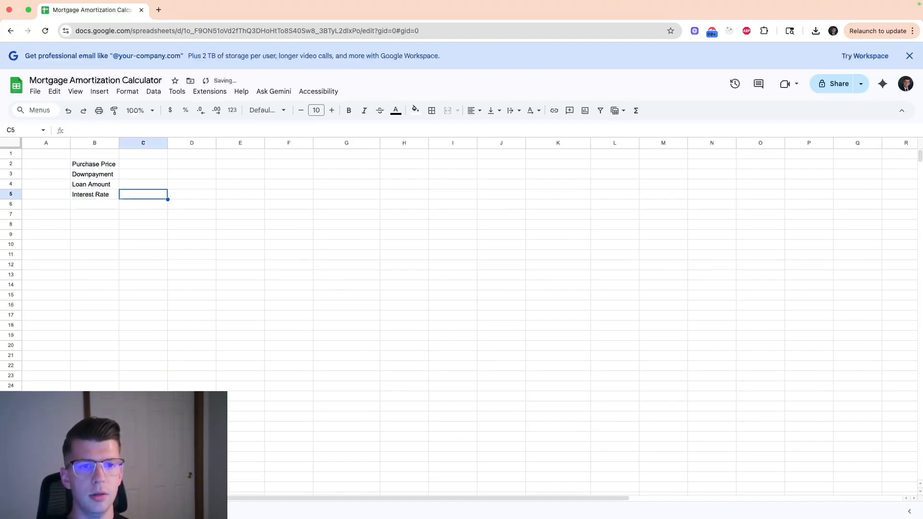
super+click(159, 172)
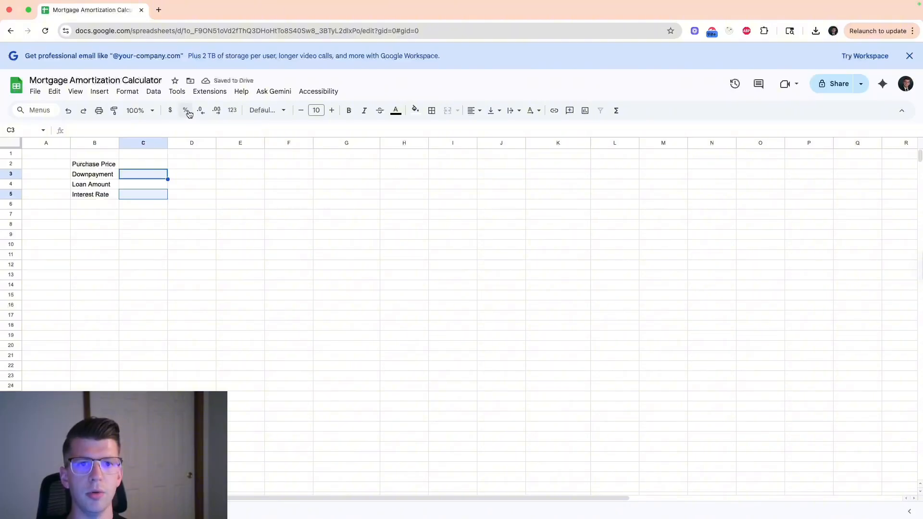
click(185, 111)
click(129, 166)
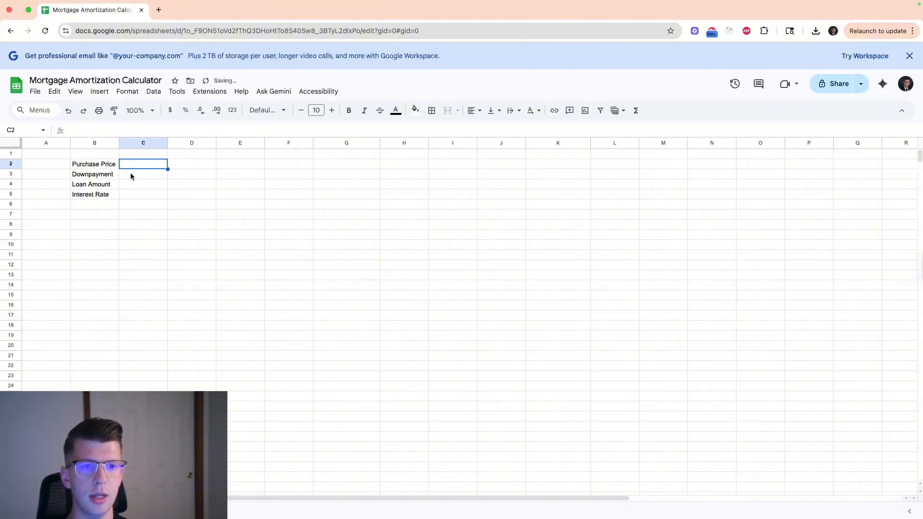
super+click(133, 183)
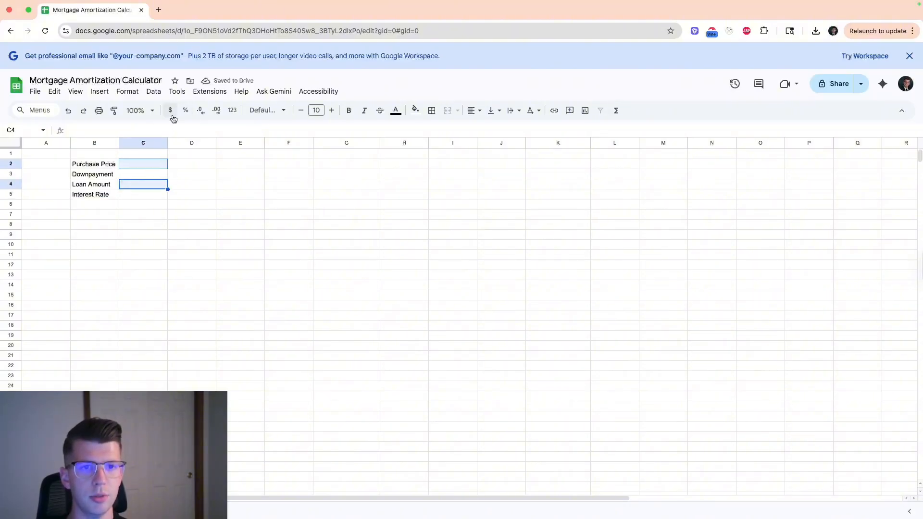
Step: Enter a purchase price of 250000 in C2 and a downpayment of 20% in C3
click(139, 164)
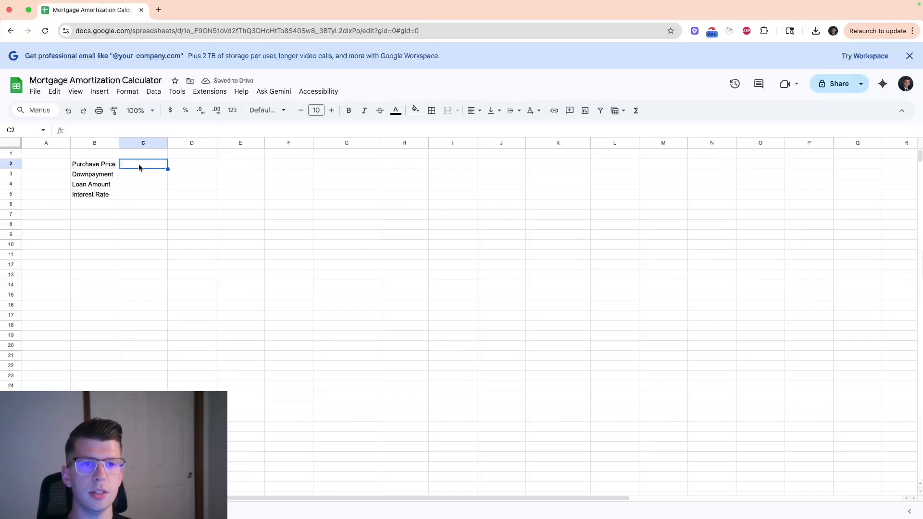
text(250000)
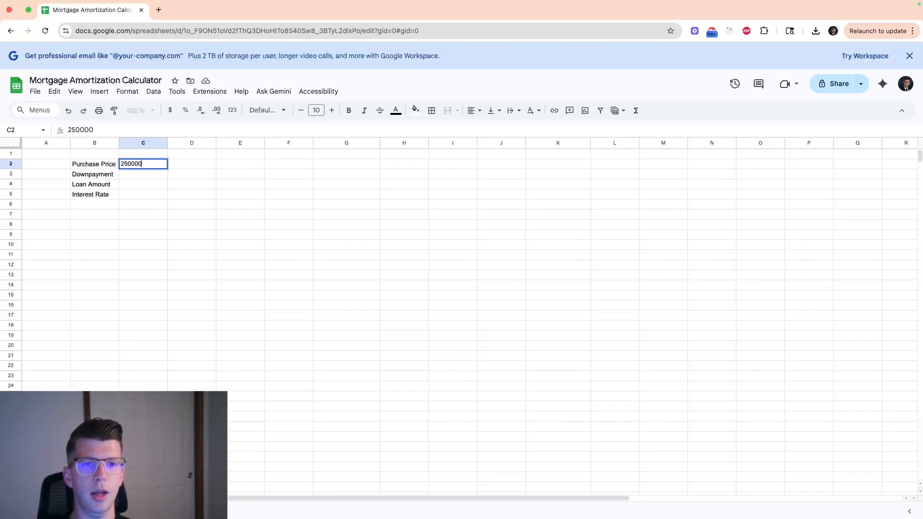
key(Return)
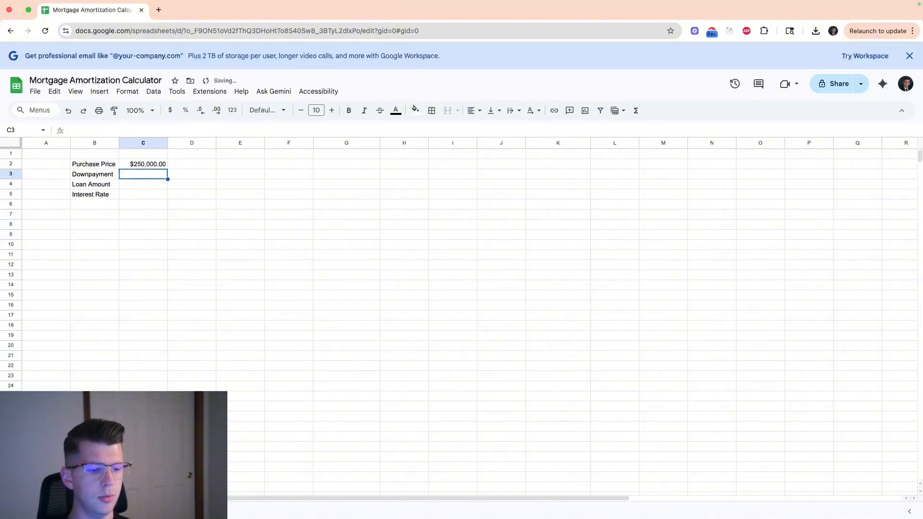
text(20%)
key(Return)
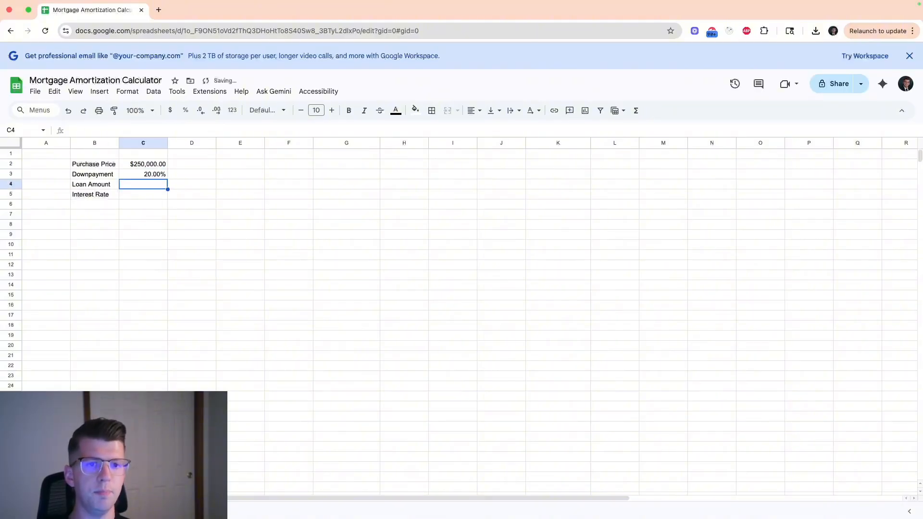
Step: Calculate the loan amount in C4 with the formula =C2*(1-C3)
text(=C2*C3)
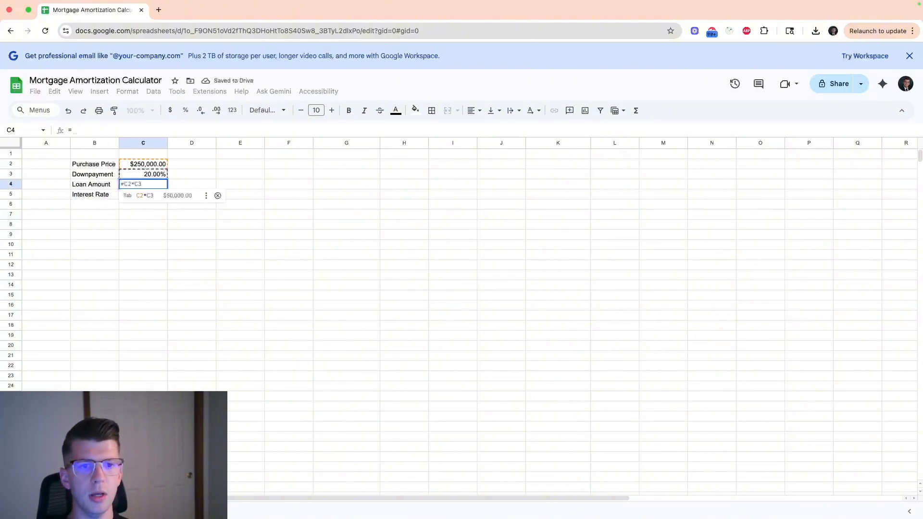
key(Up)
key(Up)
key(Up)
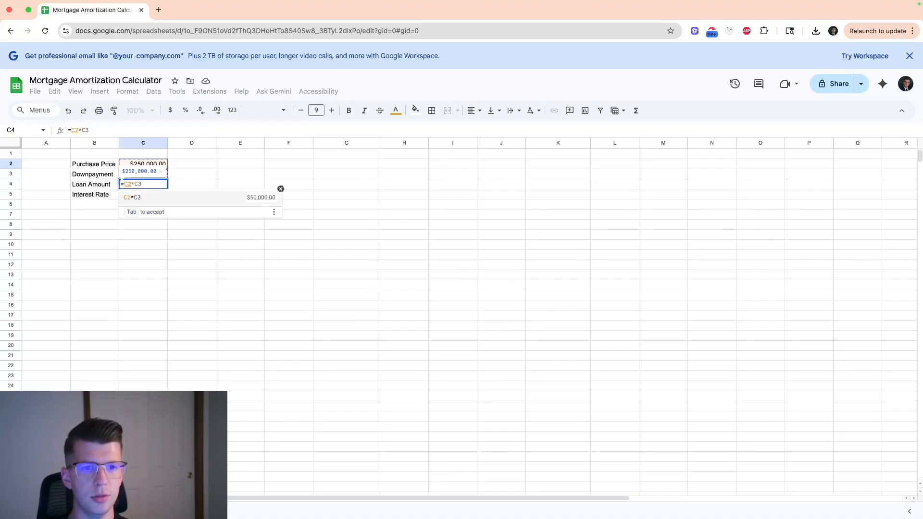
key(Down)
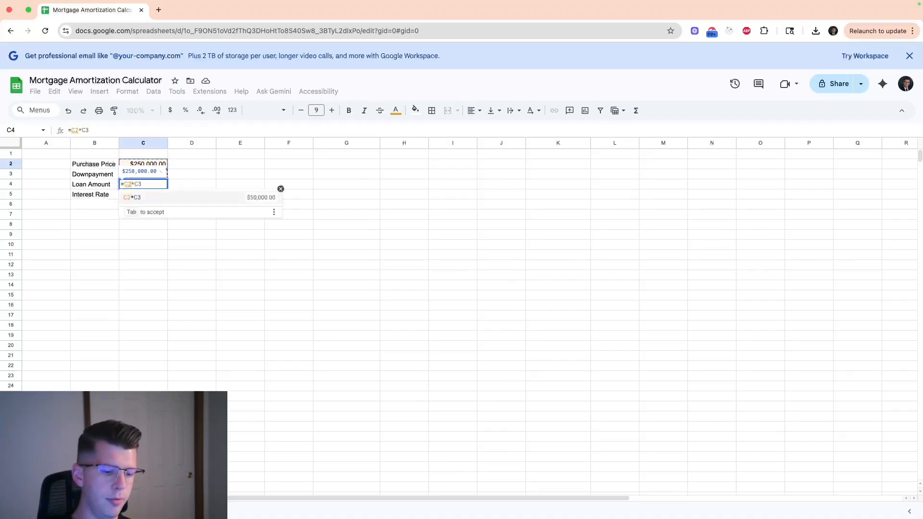
text(*()
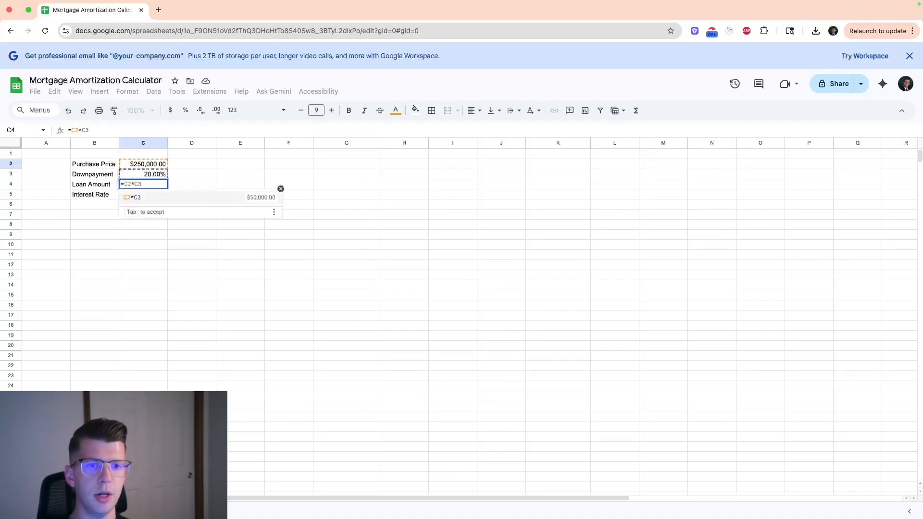
text(1-)
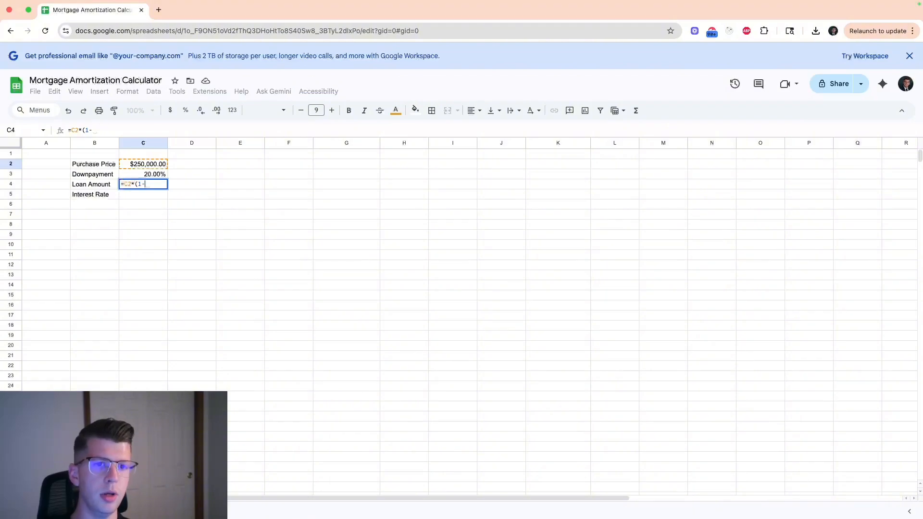
key(Up)
text())
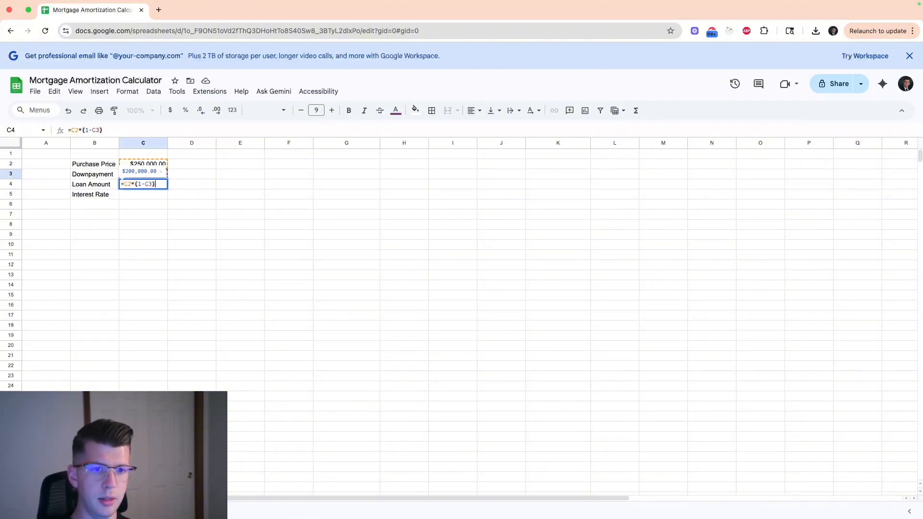
key(Return)
Step: Review the purchase price, the downpayment percentage and the loan amount formula in C2:C4
key(Up)
key(Up)
key(Down)
key(Down)
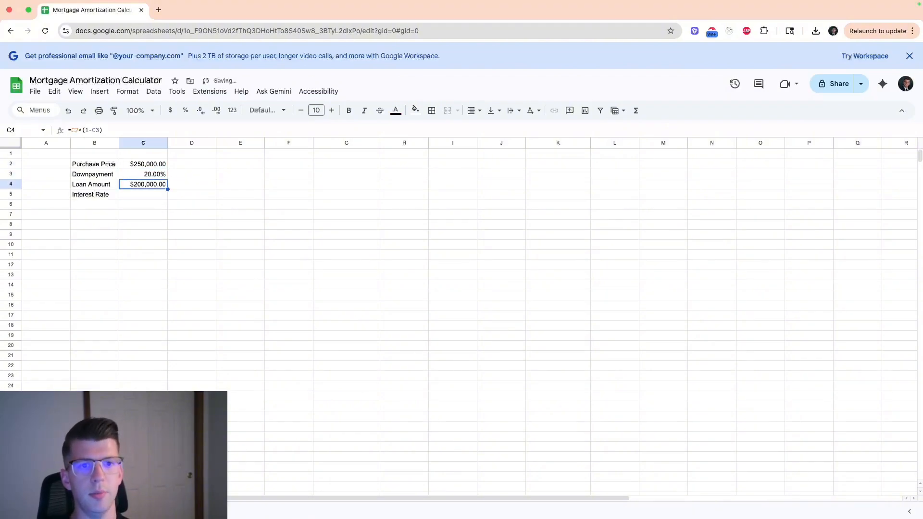
key(Up)
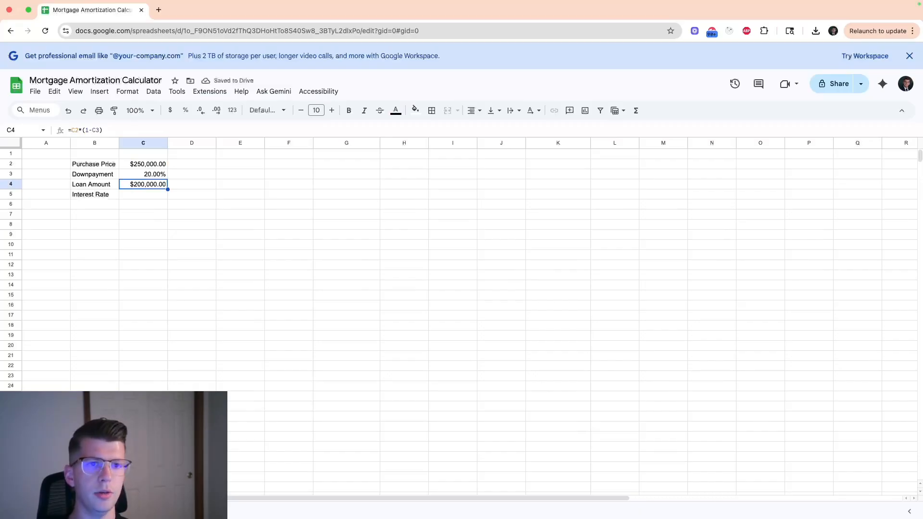
key(Up)
key(Up)
key(Up)
key(Down)
key(Down)
key(Down)
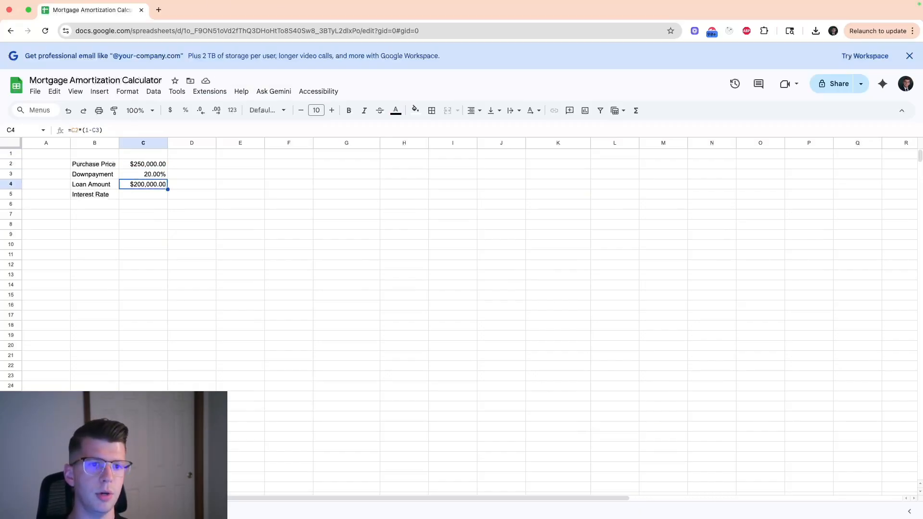
Step: Set the interest rate in C5 to 7%
key(Down)
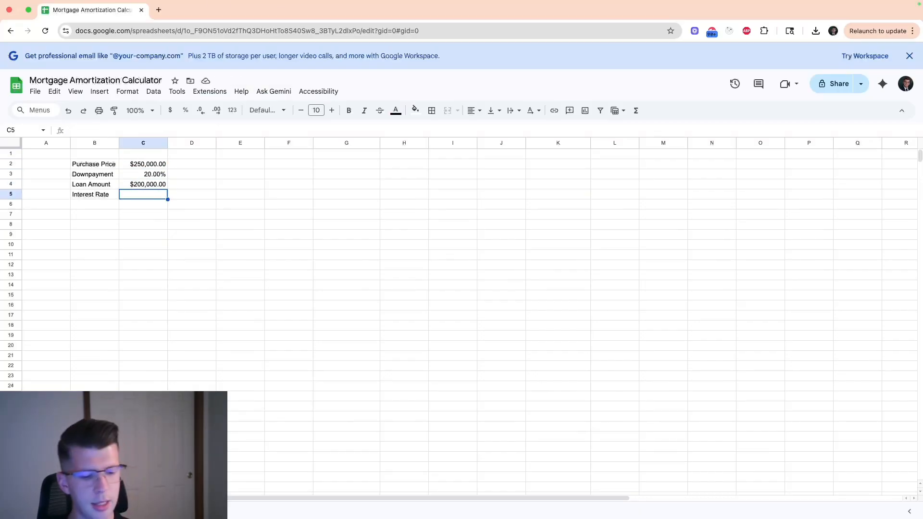
text(7%)
key(Return)
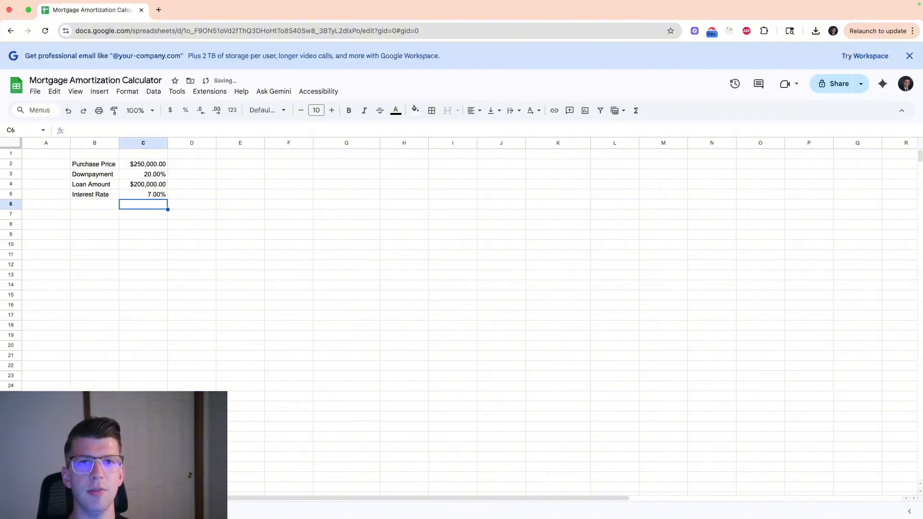
Step: Enter # in E6 as the header of the payment number column
key(Right)
key(Right)
key(Right)
key(Left)
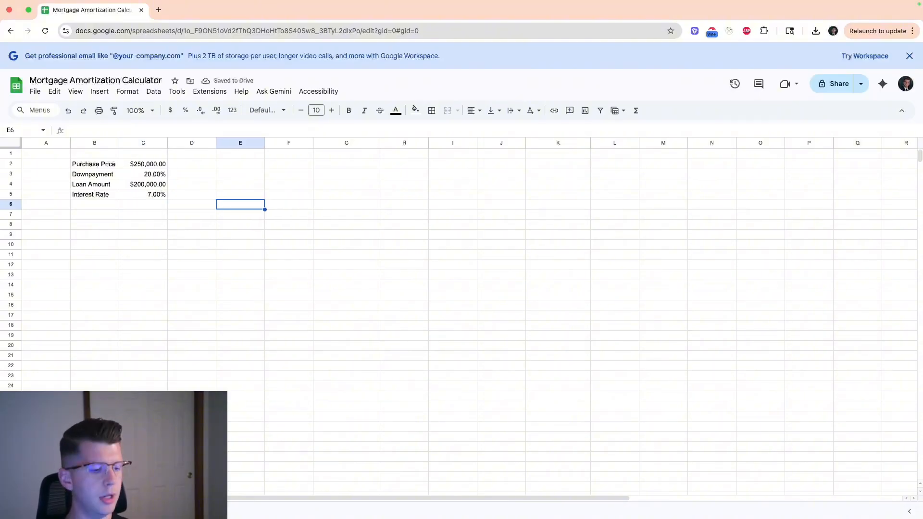
text(#)
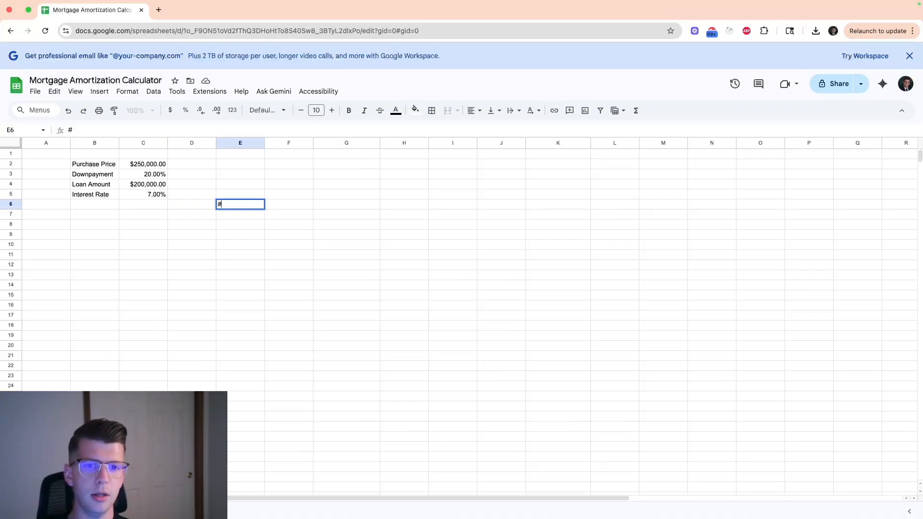
key(Tab)
key(Left)
key(Left)
key(Right)
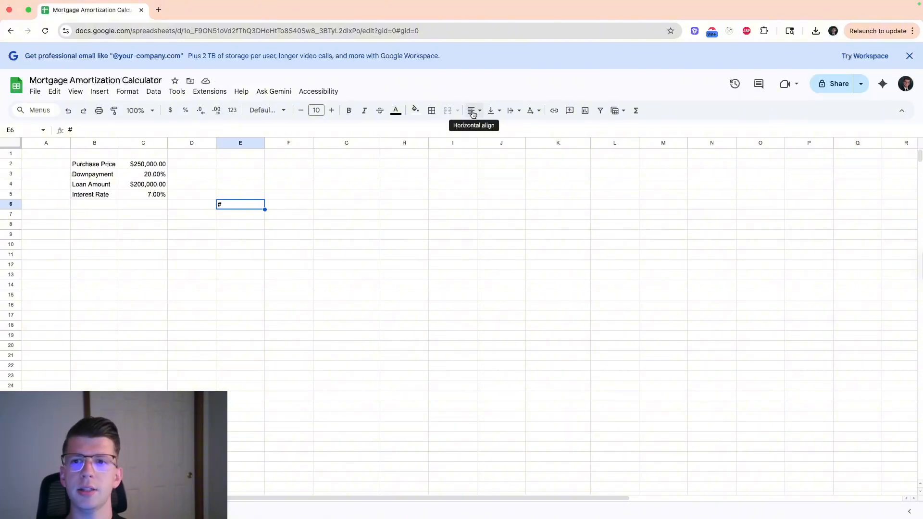
click(292, 206)
click(239, 212)
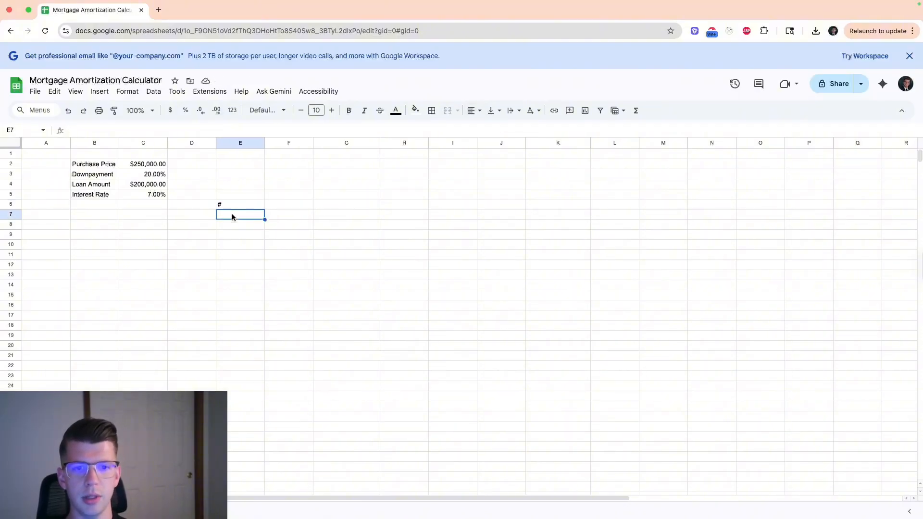
text(1)
key(Return)
text(2)
key(Return)
text(3)
key(Return)
drag(255, 214, 262, 237)
key(Delete)
Step: Add a Term label in B6 and enter a term of 360 in C6
key(Left)
key(Left)
key(Left)
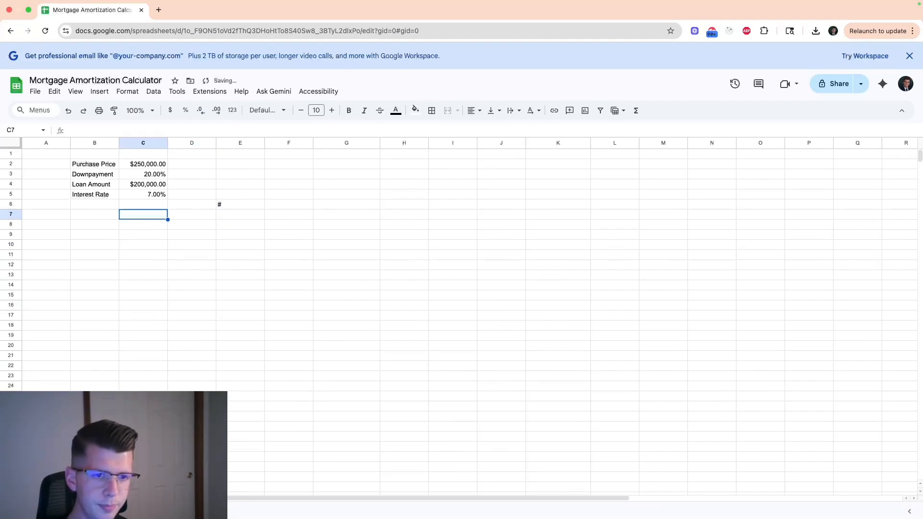
key(Up)
text(Term)
key(Tab)
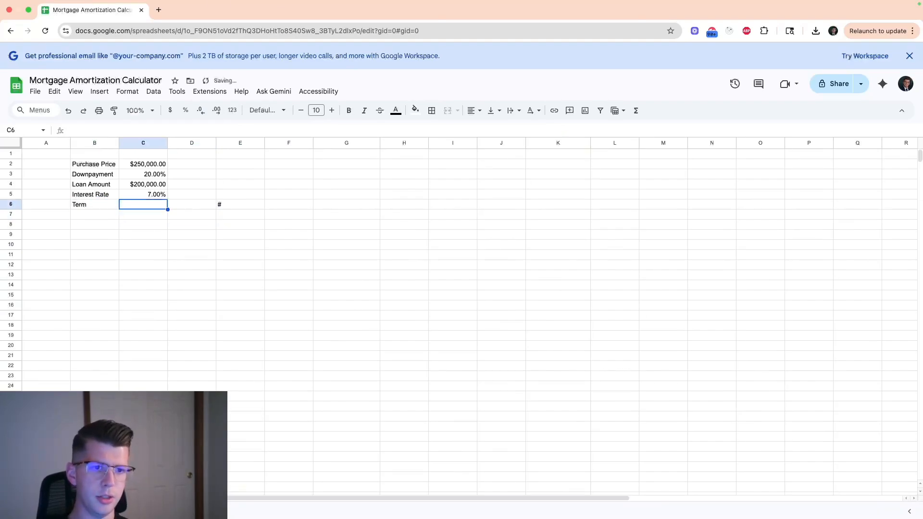
text(360)
key(Return)
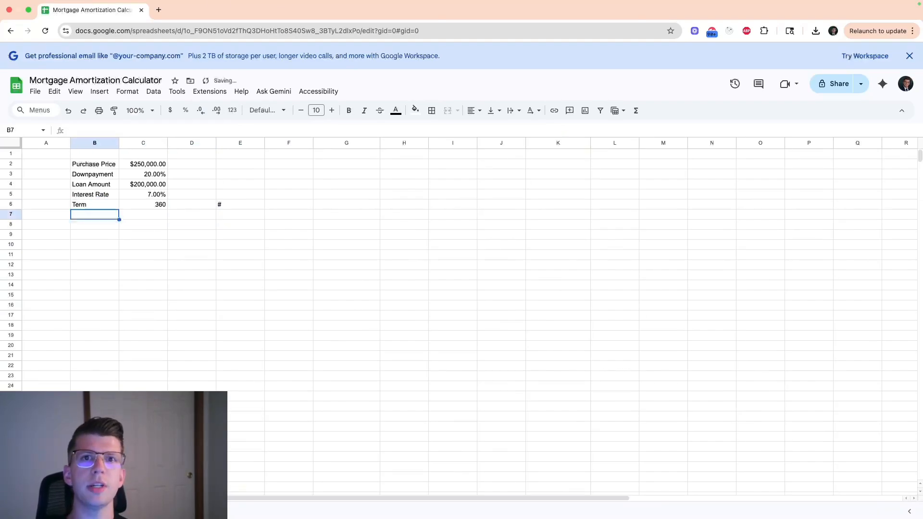
Step: Move the # header from E6 down to E8
key(Right)
key(Right)
key(Right)
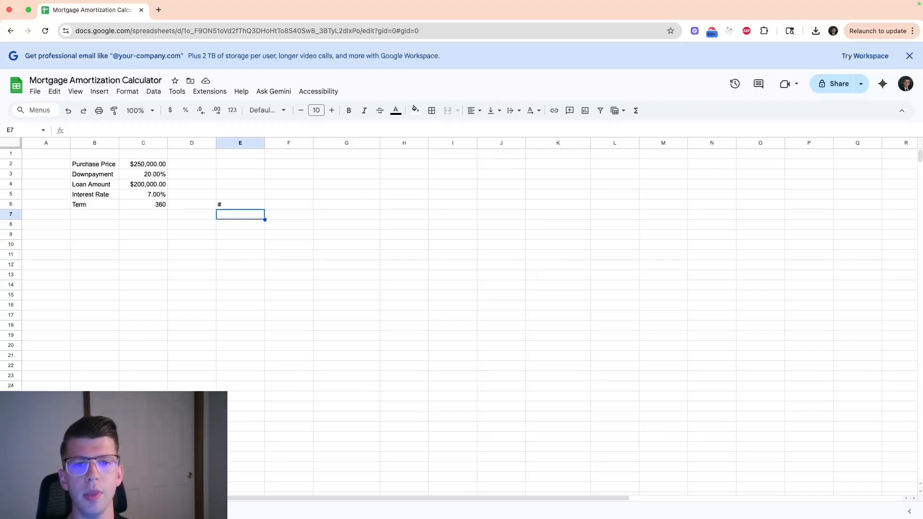
key(Up)
key(ctrl+x)
key(Down)
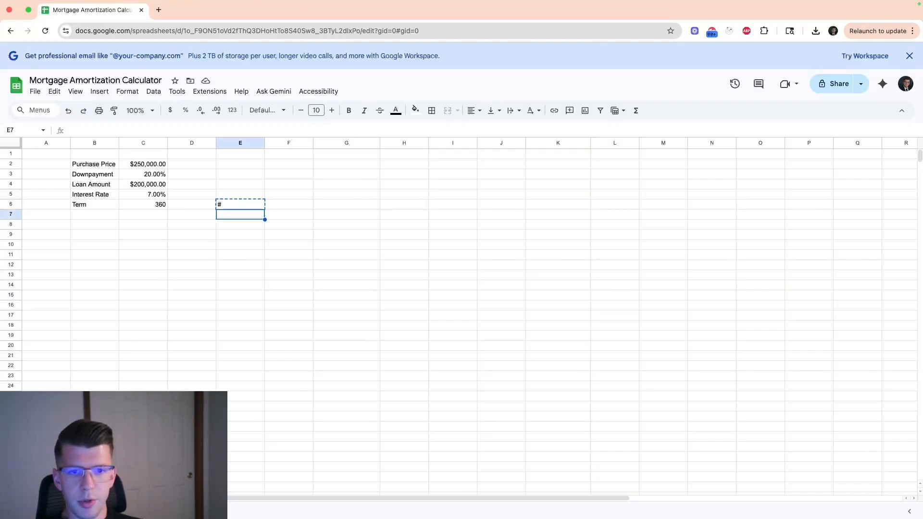
key(ctrl+v)
key(Down)
key(super+v)
key(Down)
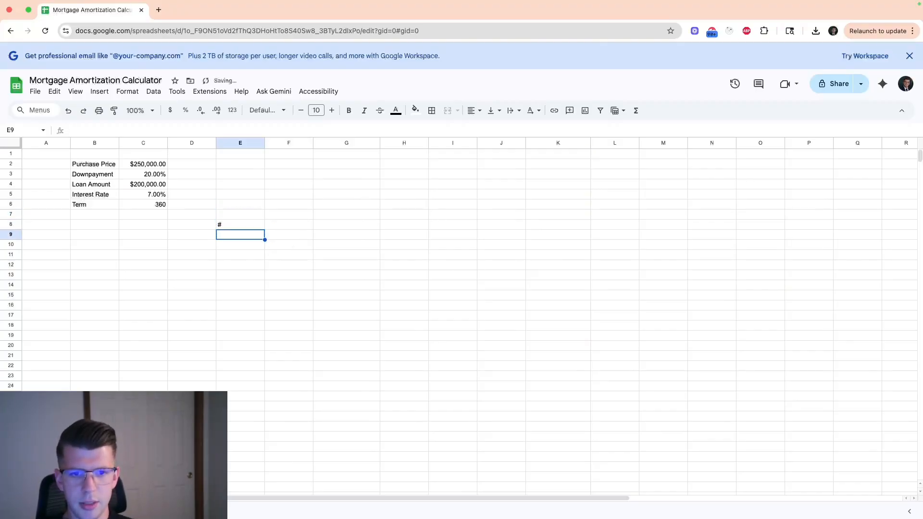
Step: Enter Starting Balance in F8 as the header beside the # column
key(Right)
key(Up)
text(Start)
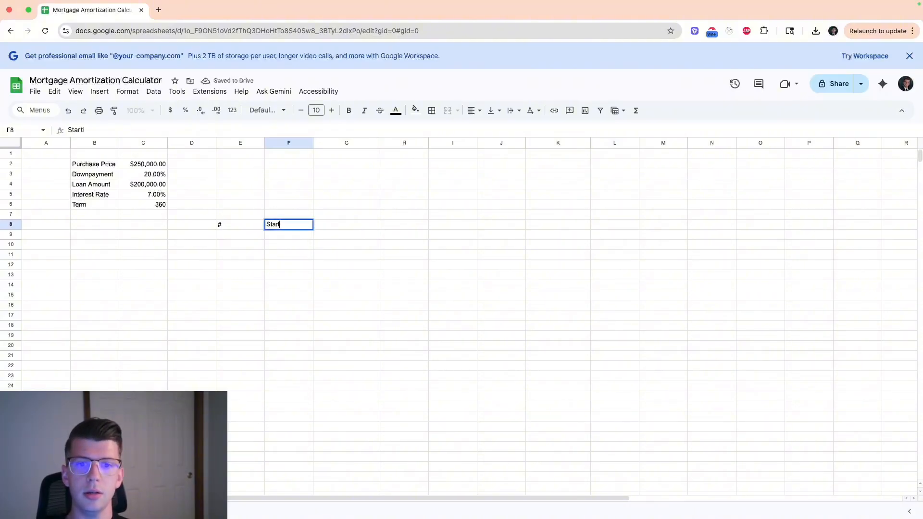
text(ing Balance)
key(Return)
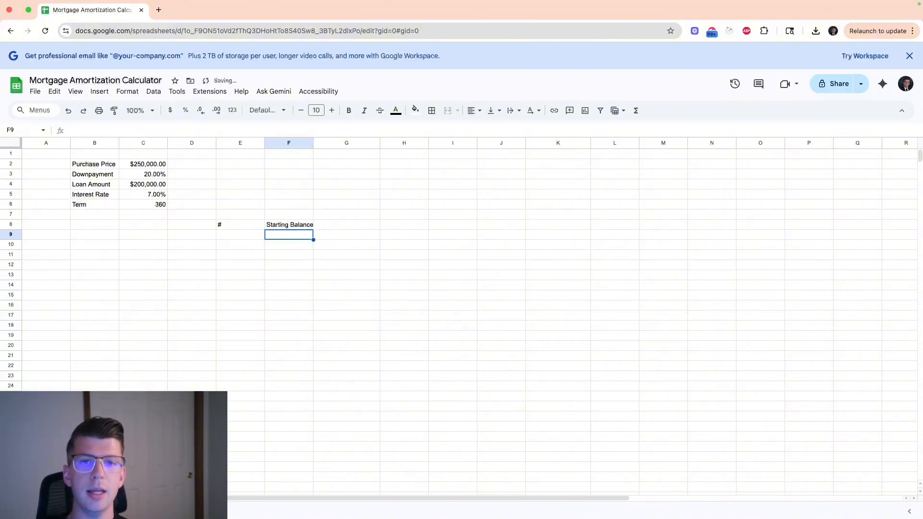
Step: Enter 1 as the first payment number in E9
key(Up)
key(Left)
key(Down)
key(Right)
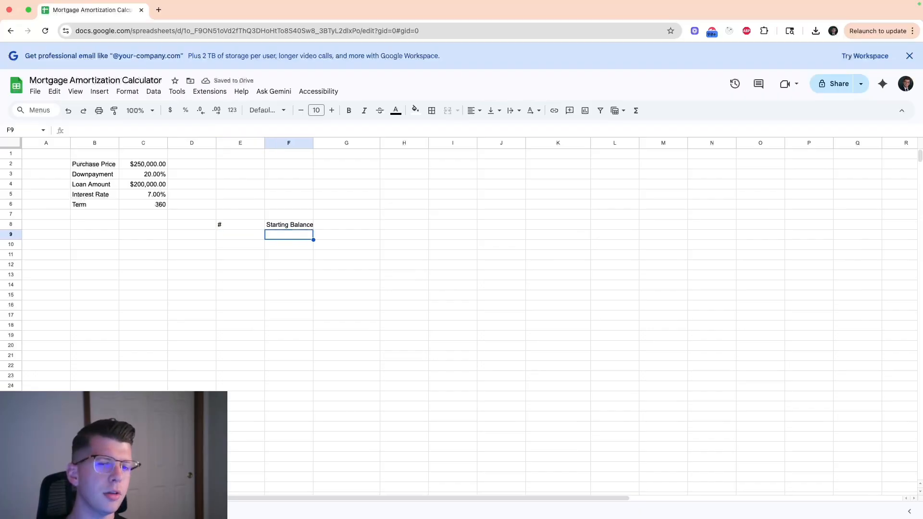
key(Left)
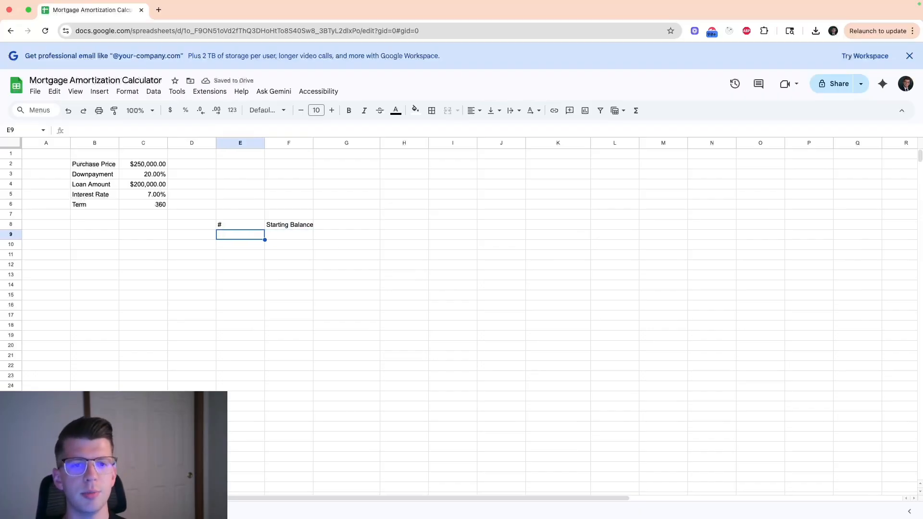
text(1)
key(Tab)
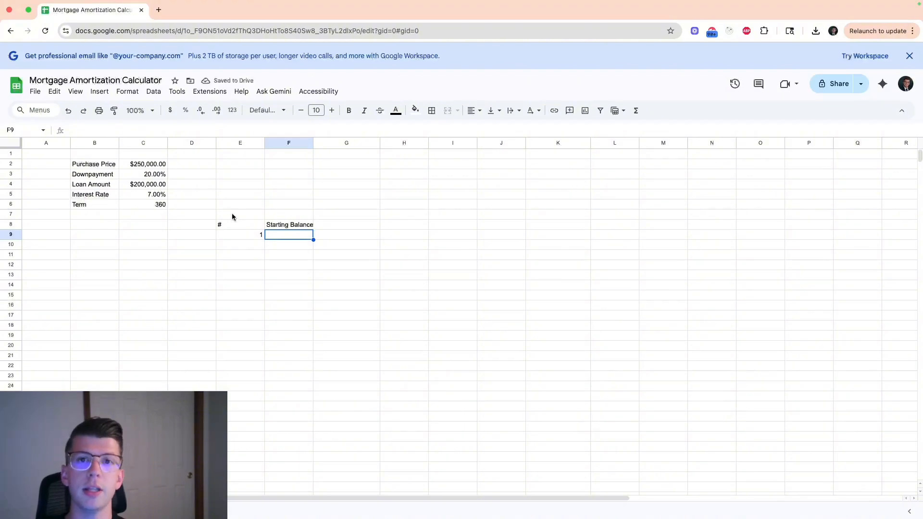
Step: Widen column F to fit the Starting Balance header and clear the payment number in E9
drag(313, 143, 315, 142)
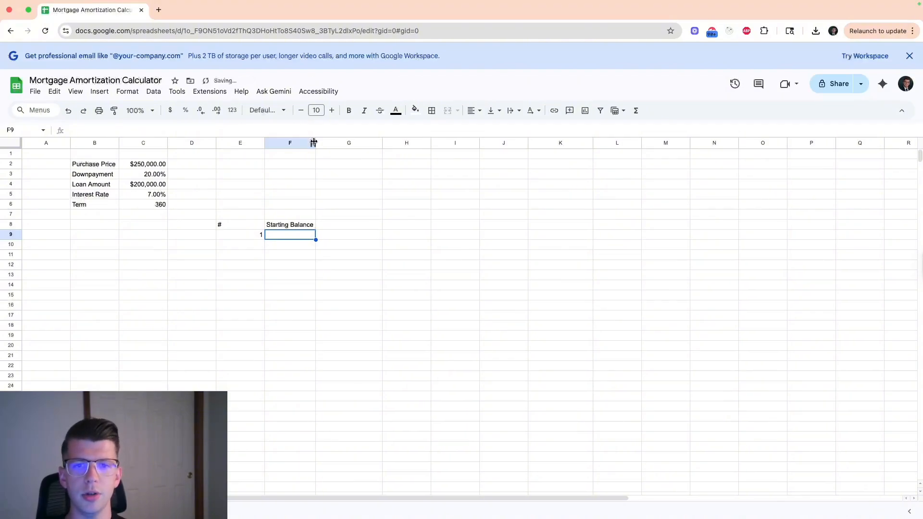
click(251, 237)
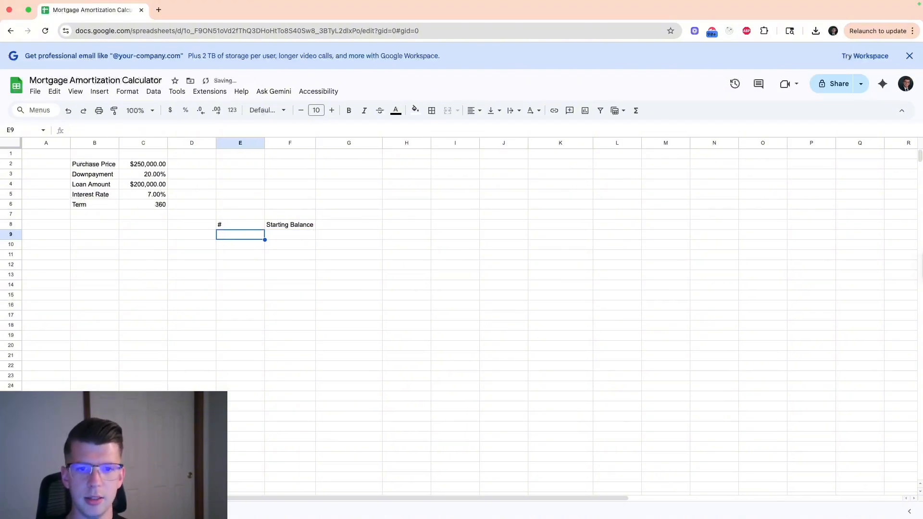
Step: Enter Payment in G8, beside the Starting Balance header
key(Up)
key(Right)
key(Right)
text(Payment)
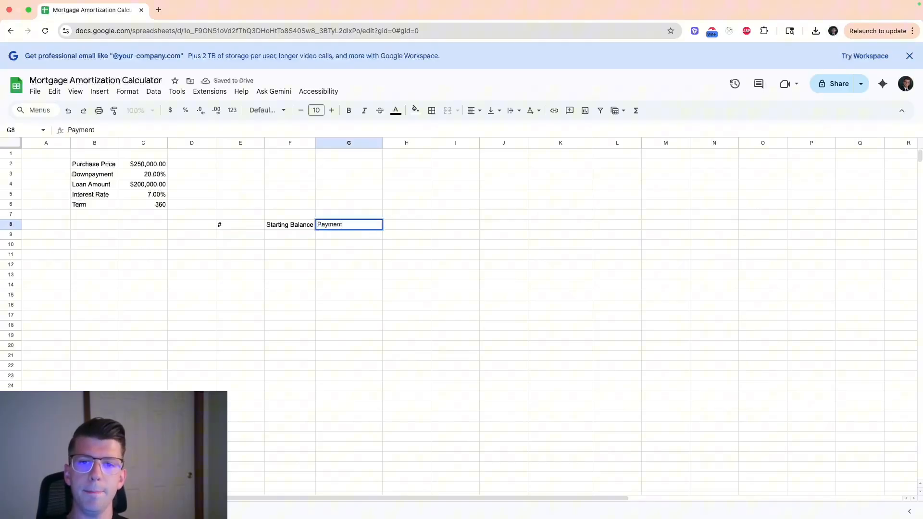
key(Tab)
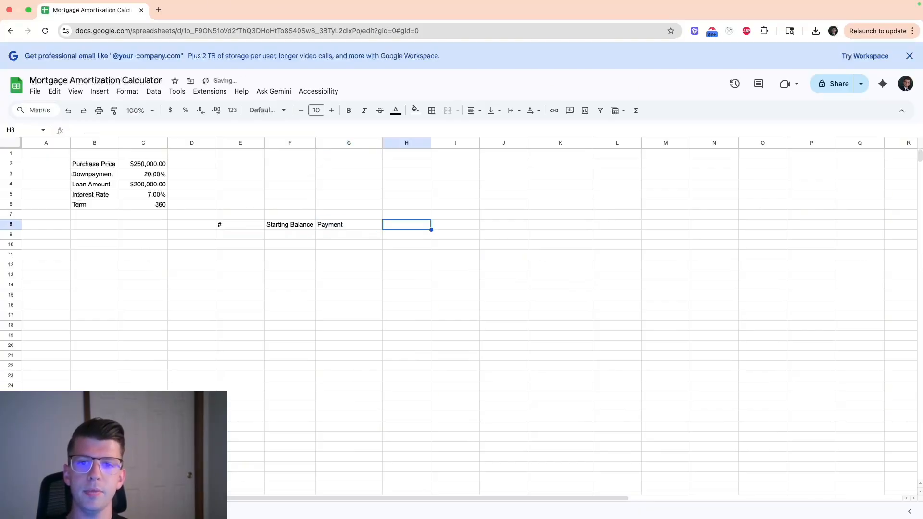
Step: Move the Payment label from G8 to B7, below the Term label
key(Left)
key(Left)
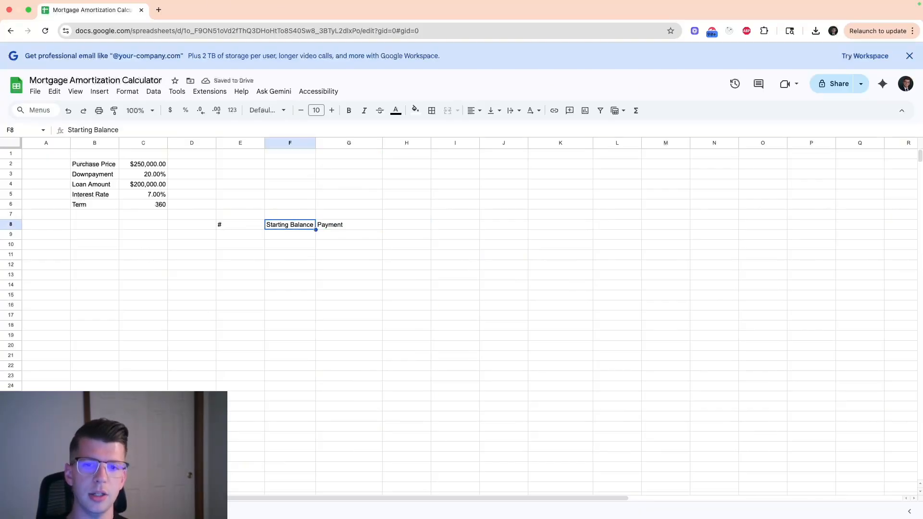
key(Right)
key(ctrl+c)
key(Up)
key(Left)
key(Left)
key(Left)
key(Left)
key(Left)
key(ctrl+v)
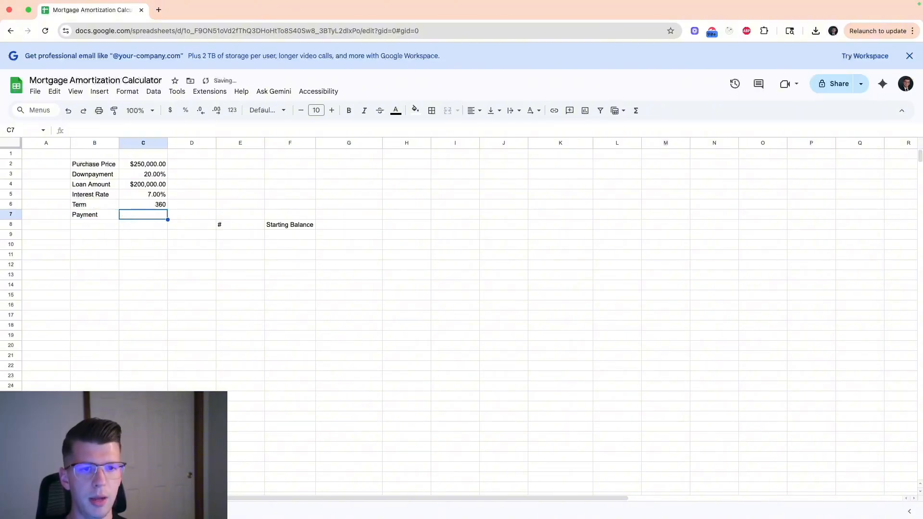
Step: Enter Principal in G8 as the header after Starting Balance
key(Right)
key(Right)
key(Right)
key(Right)
key(Down)
key(Right)
key(Right)
key(Left)
text(Principal)
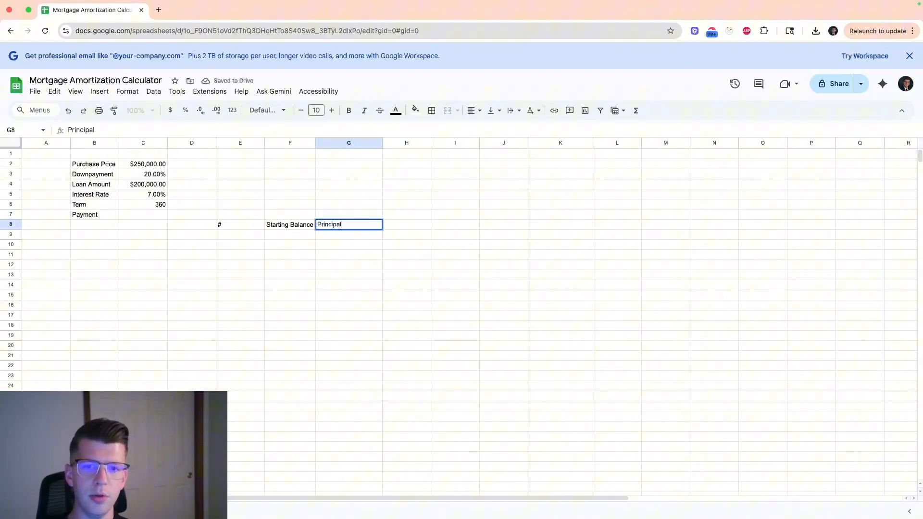
key(Tab)
Step: Enter Interest in H8 as the header after Principal
text(Interst)
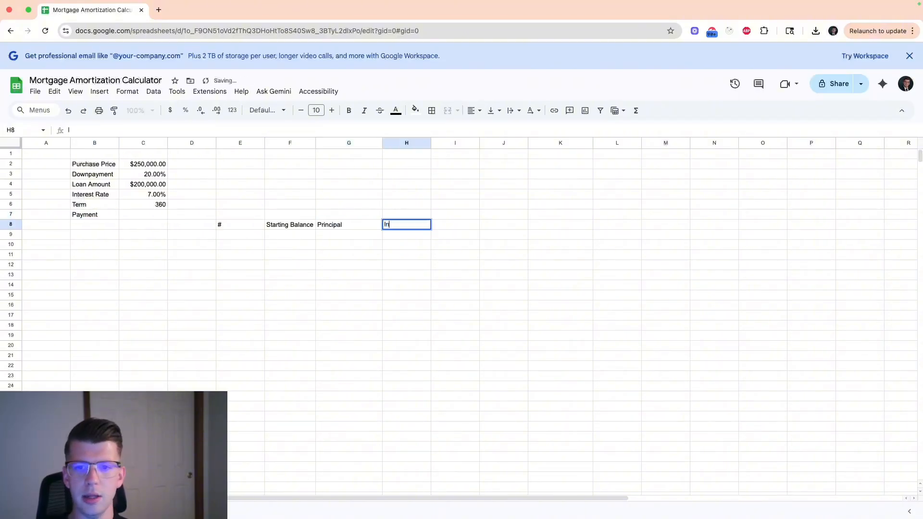
key(Tab)
key(shift+Tab)
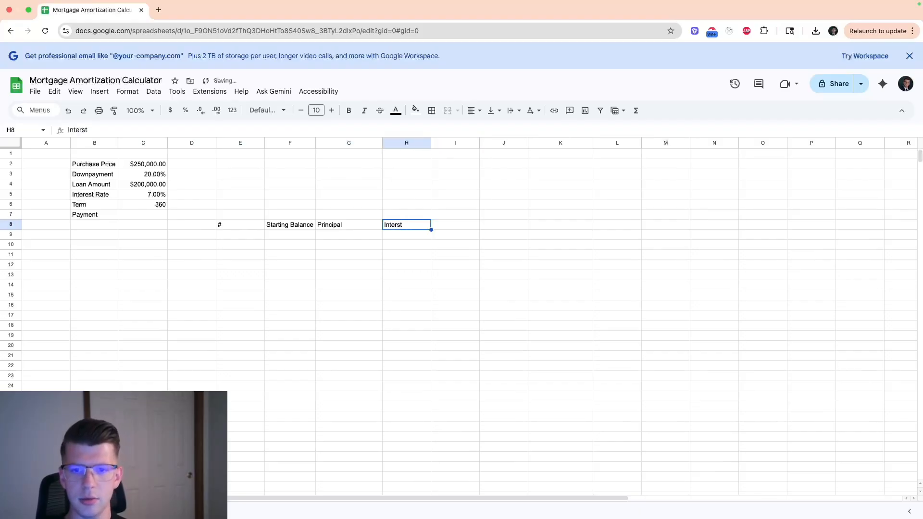
text(Interest)
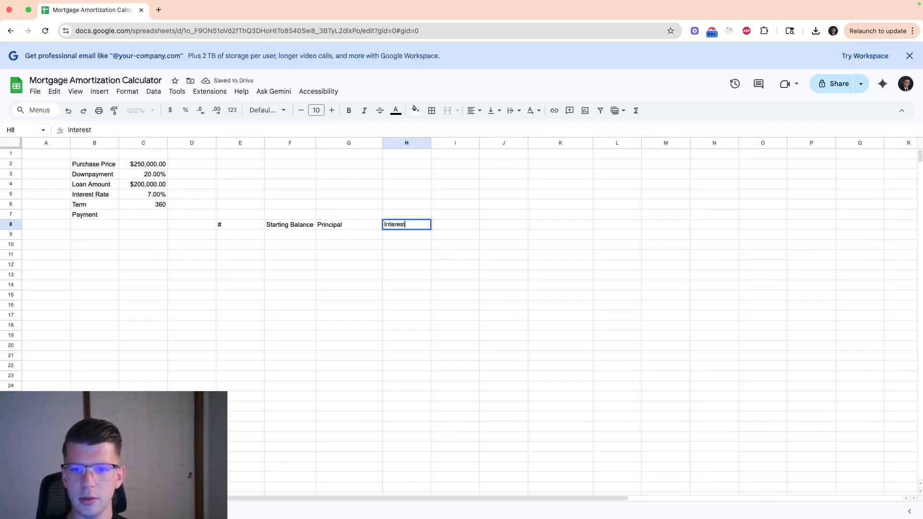
key(Tab)
Step: Enter Ending Loan Balance in I8 and fit column I to the header's width
text(Ending)
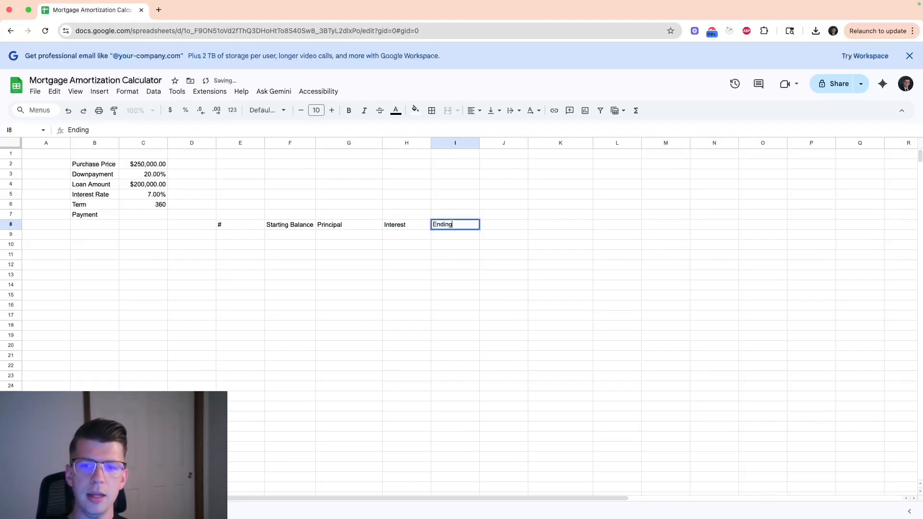
text( Loan Balance)
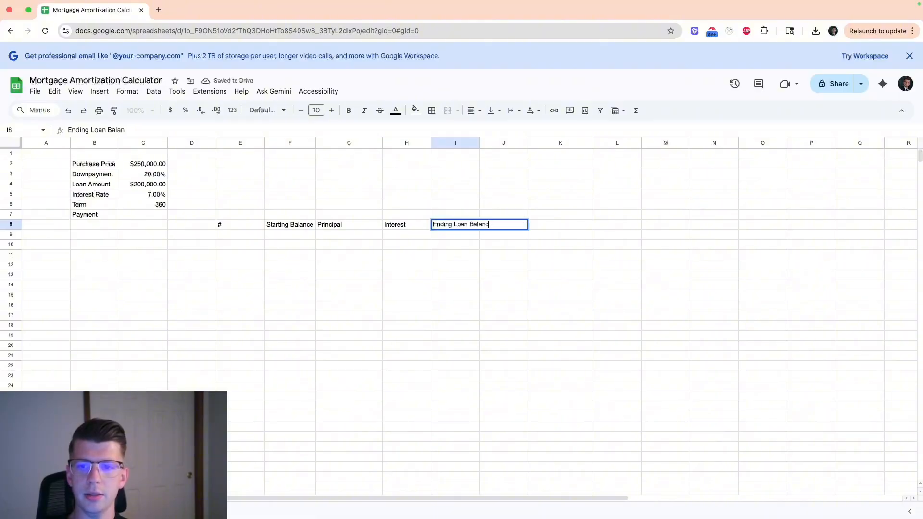
key(Return)
key(Up)
key(Right)
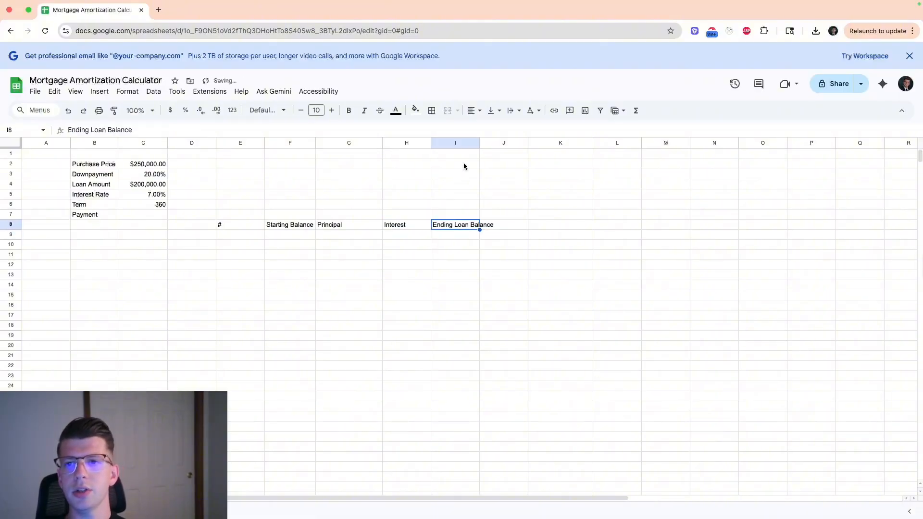
double_click(479, 143)
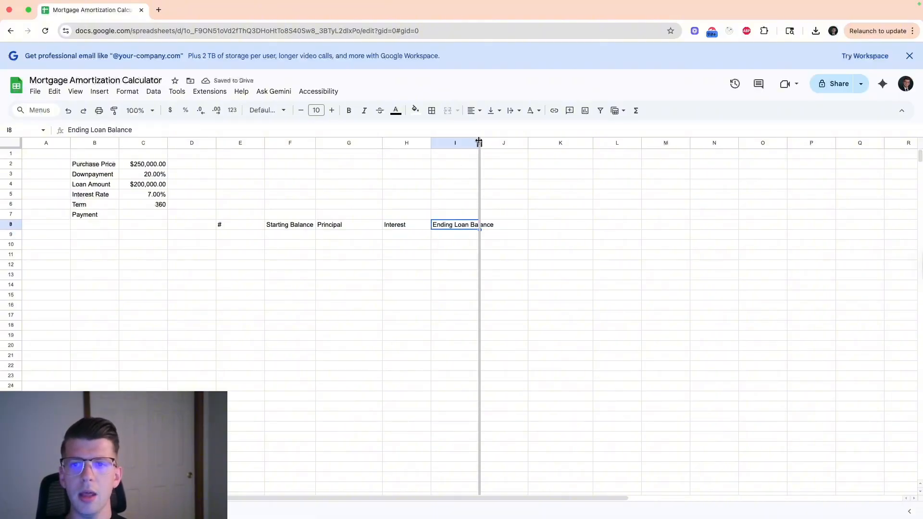
Step: Start a SEQUENCE formula in E9 for the payment numbers
click(268, 234)
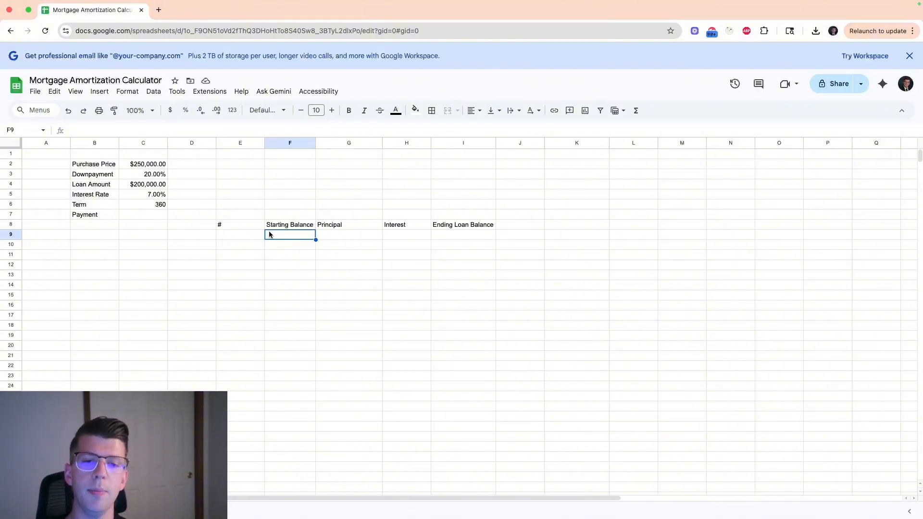
click(242, 239)
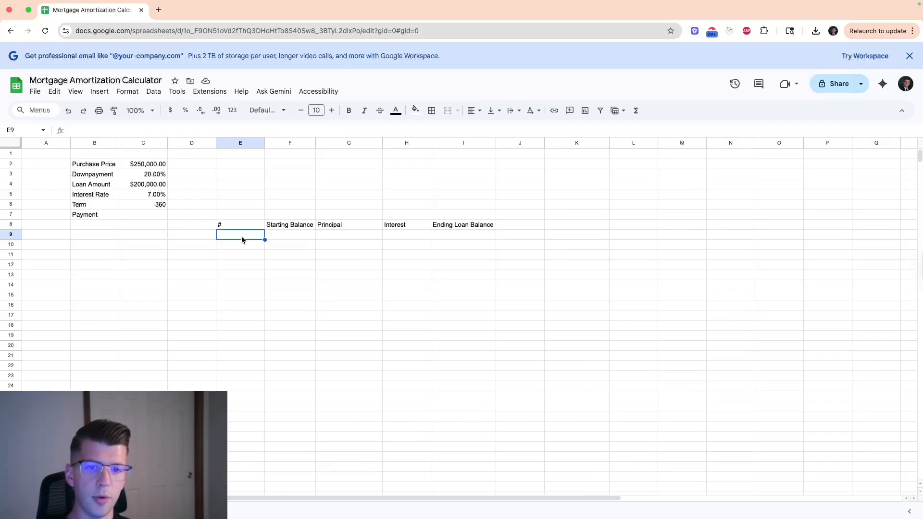
text(=)
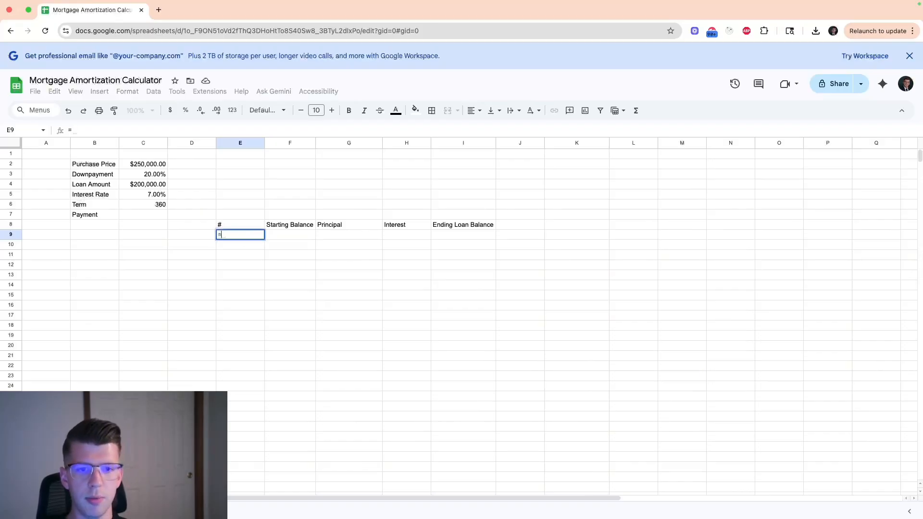
text(se)
key(Tab)
text(q)
key(BackSpace)
key(BackSpace)
key(BackSpace)
key(BackSpace)
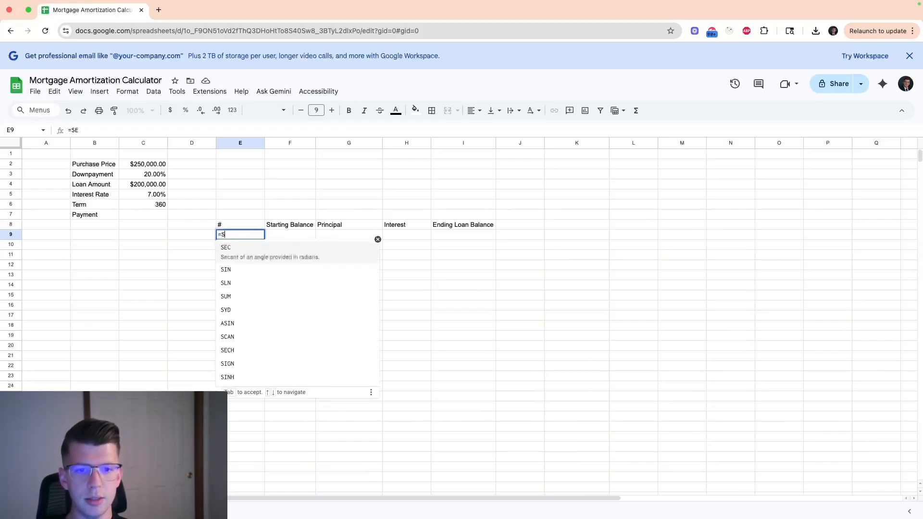
key(BackSpace)
text(sew)
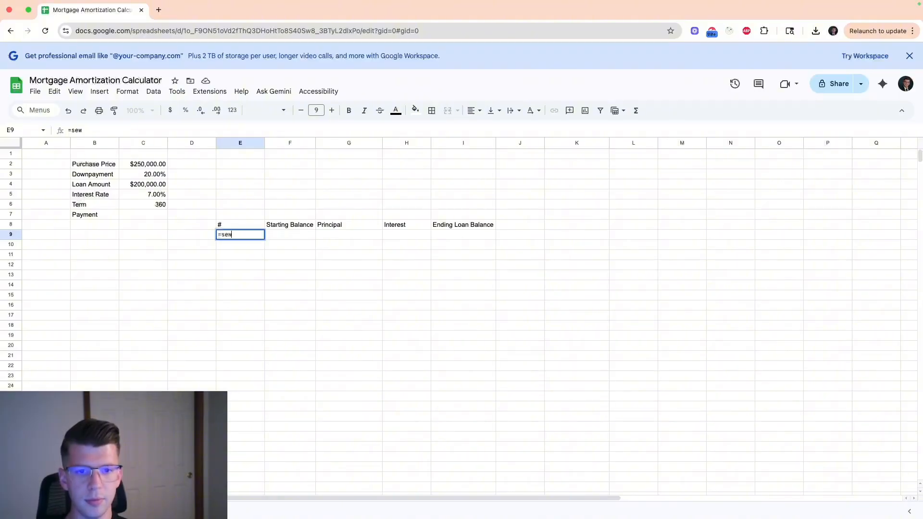
key(BackSpace)
text(q)
key(Tab)
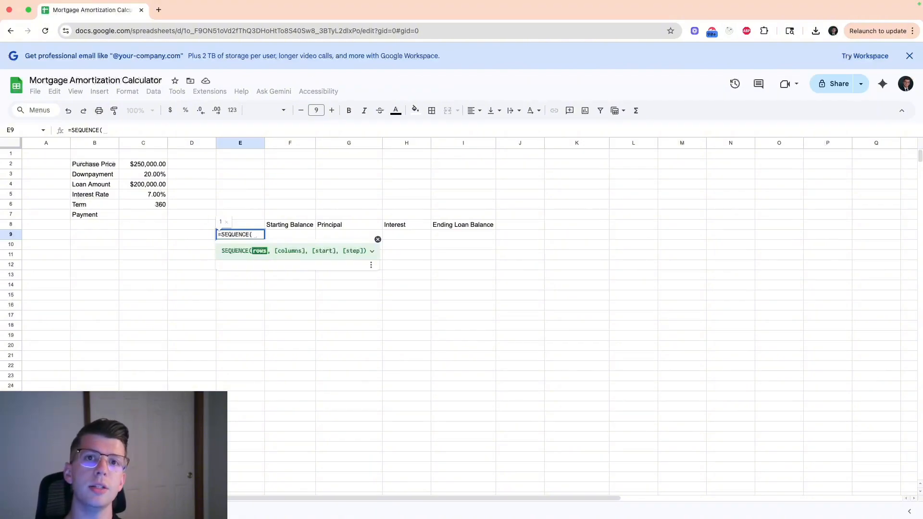
Step: Use the loan term as the SEQUENCE row count through the absolute reference $C$6
click(152, 205)
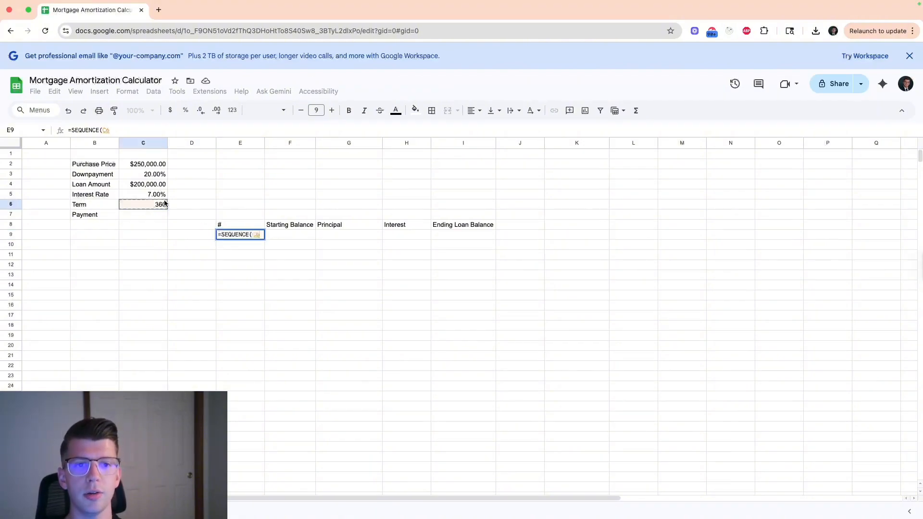
click(104, 130)
text($)
key(Right)
text($)
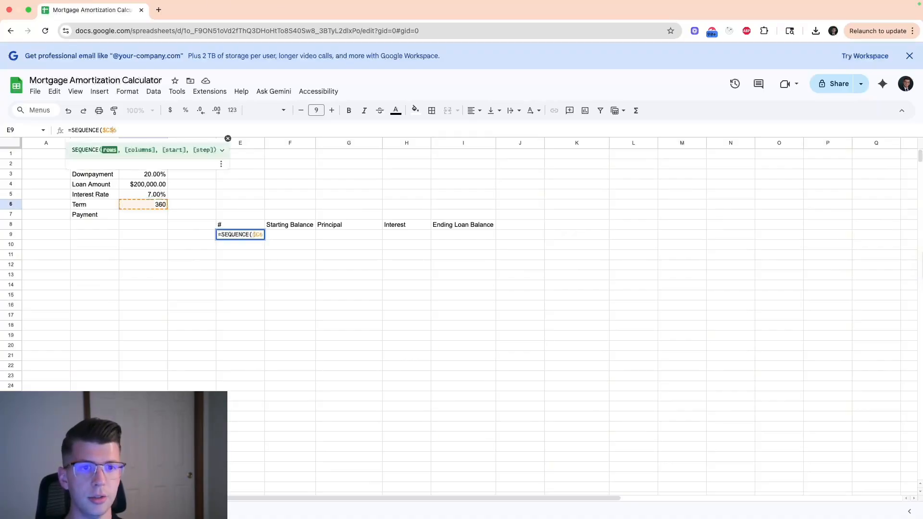
key(Right)
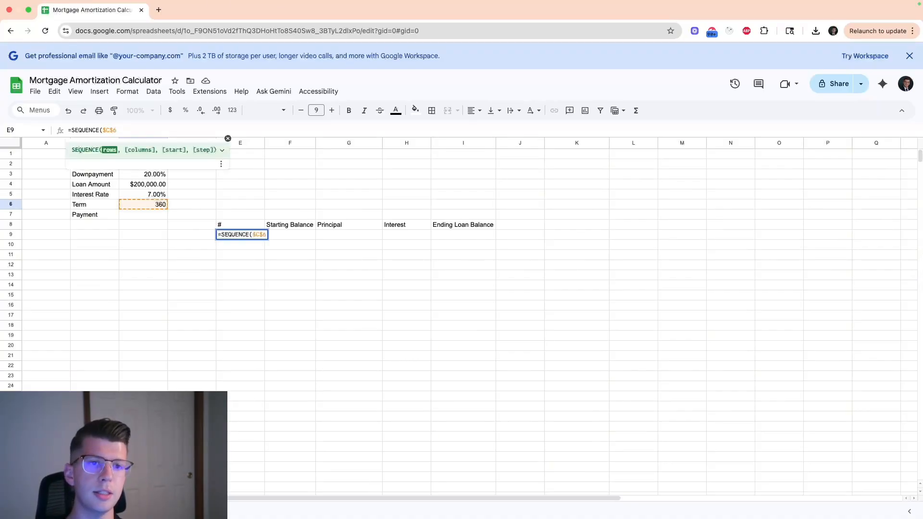
Step: Complete the SEQUENCE formula in E9 with 1 column, a start of 1 and a step of 1
text(,)
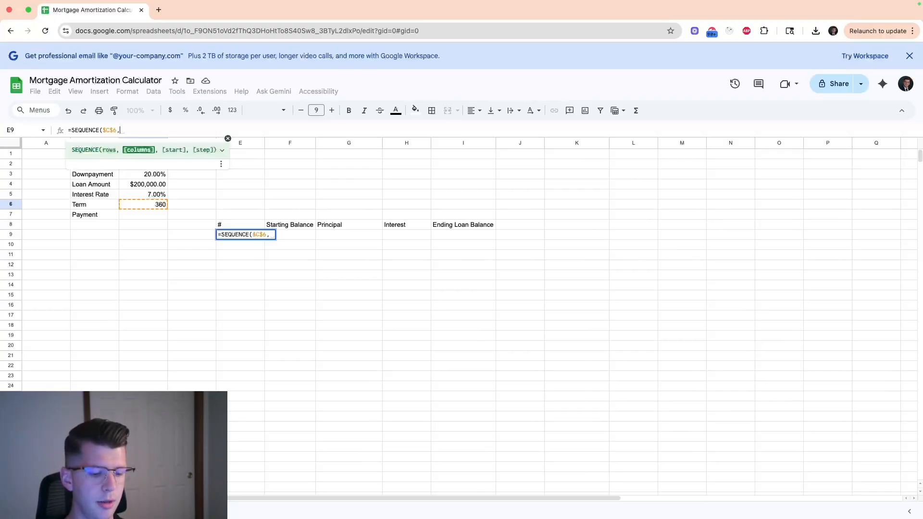
text(1,)
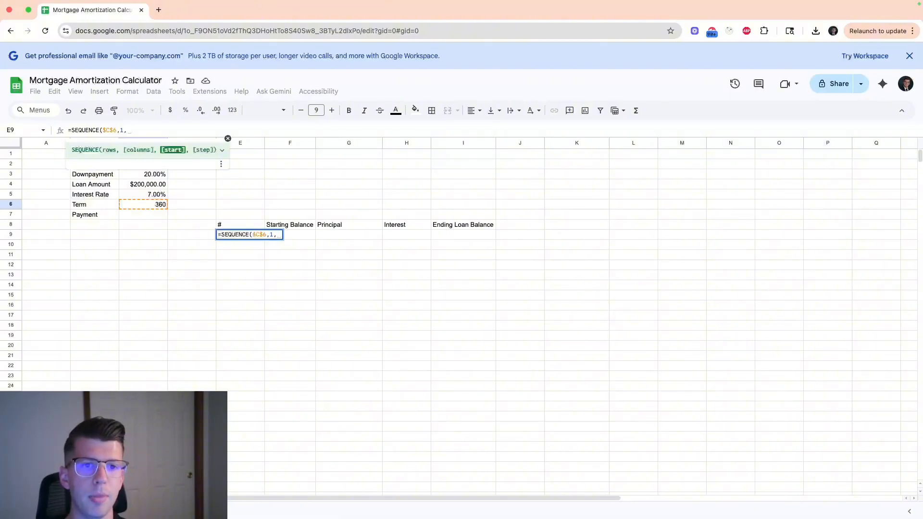
text(1,)
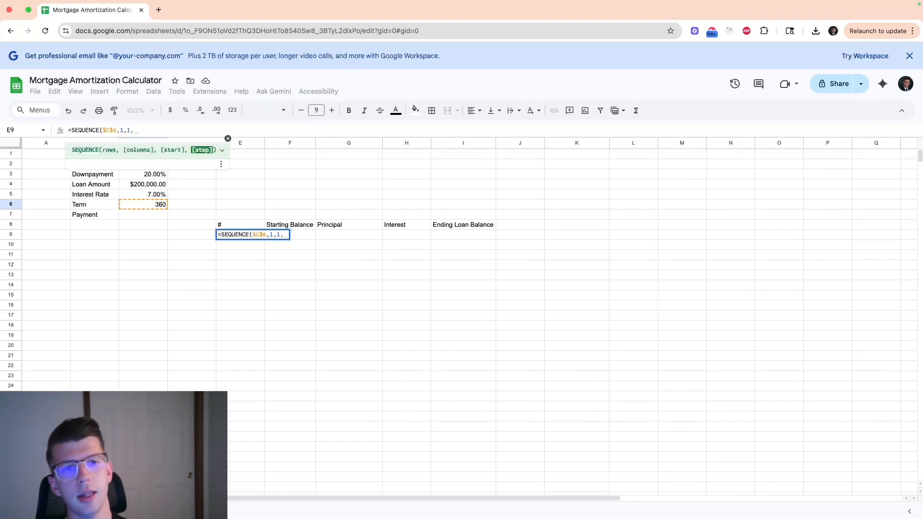
text(1)
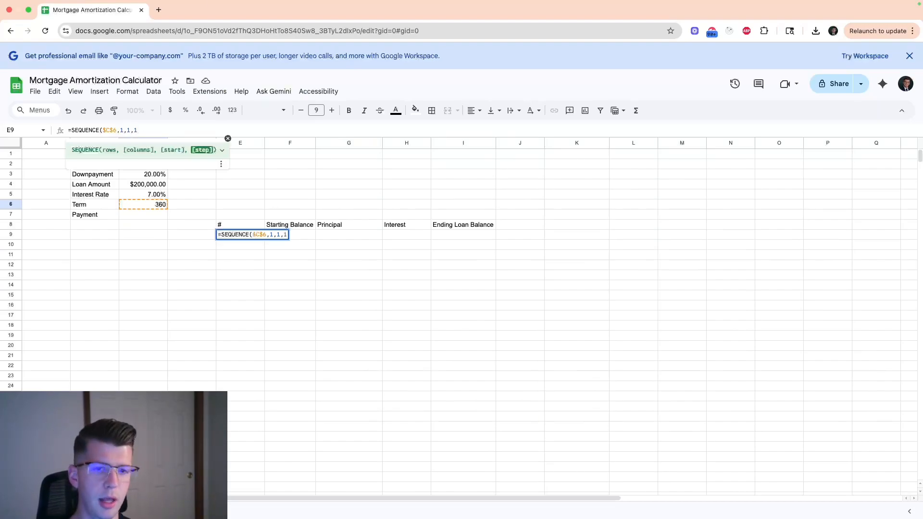
text())
key(Return)
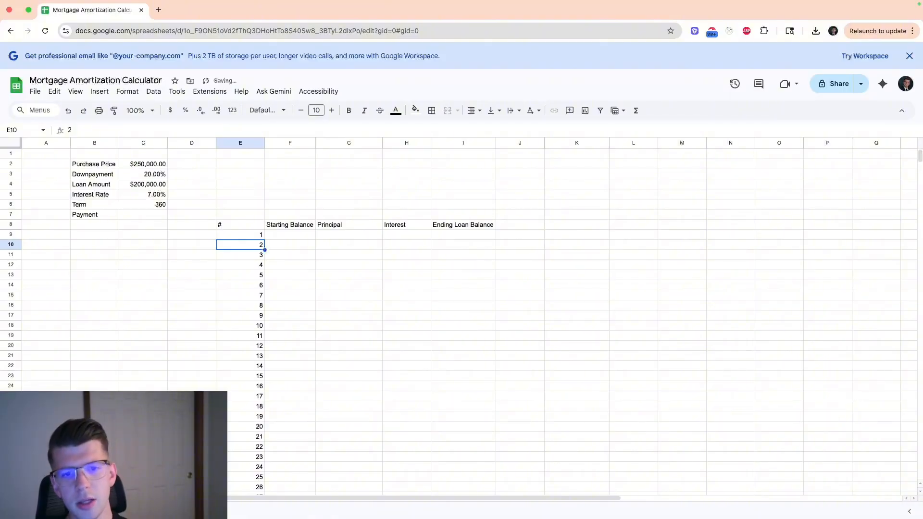
Step: Examine how far down the payment numbers in column E run and return to the top of the sheet
key(Up)
key(ctrl+Down)
key(ctrl+Up)
key(Up)
key(Up)
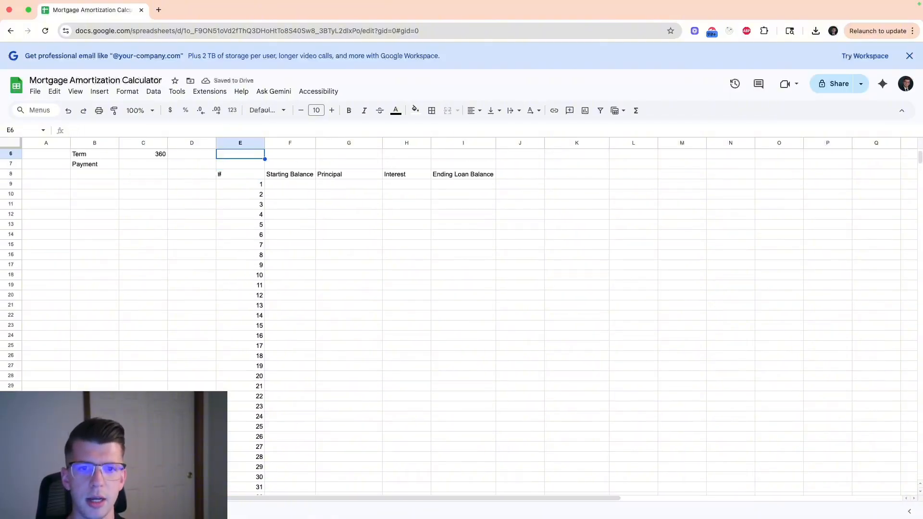
key(Up)
key(Up)
key(Up)
key(Up)
key(Up)
Step: Enter =C4 in F9 so the first starting balance references the loan amount
key(Down)
key(Down)
key(Down)
key(Down)
key(Down)
key(Down)
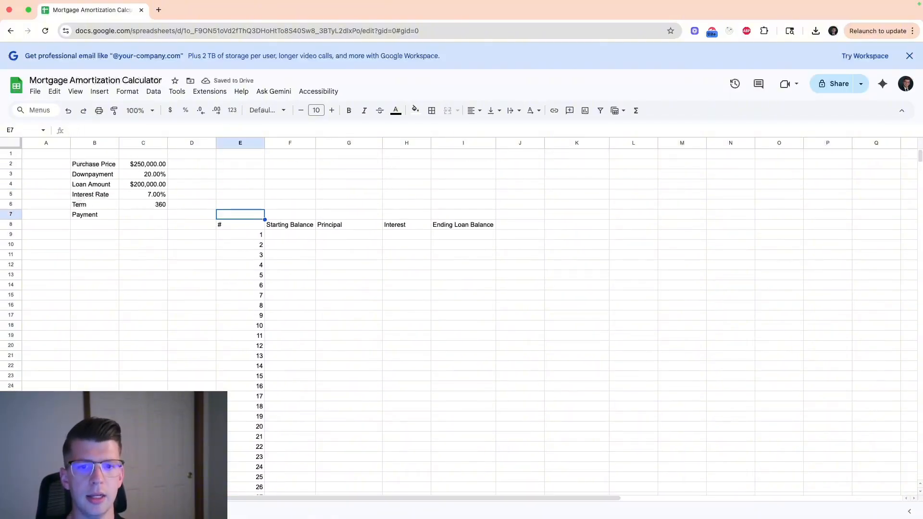
key(Down)
key(Down)
key(Right)
text(=)
key(Left)
key(Left)
key(Left)
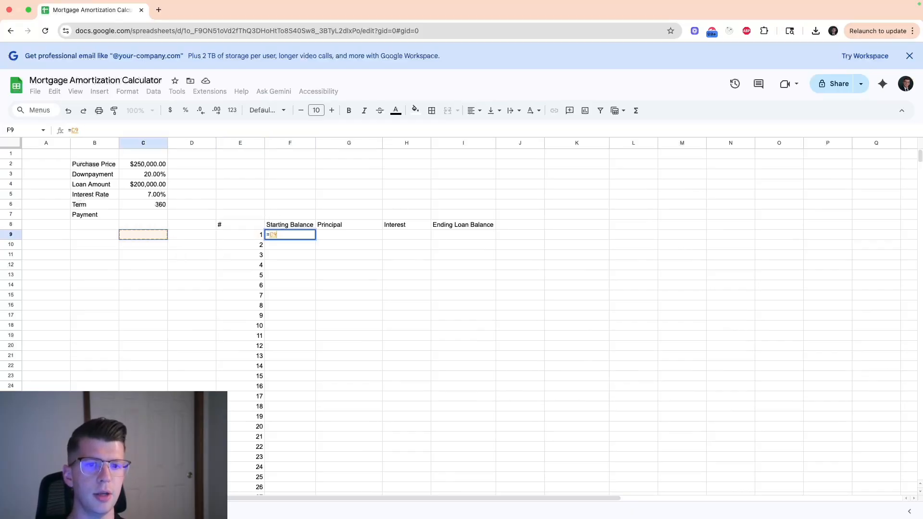
key(Up)
key(Up)
key(Up)
key(Up)
key(Up)
key(Up)
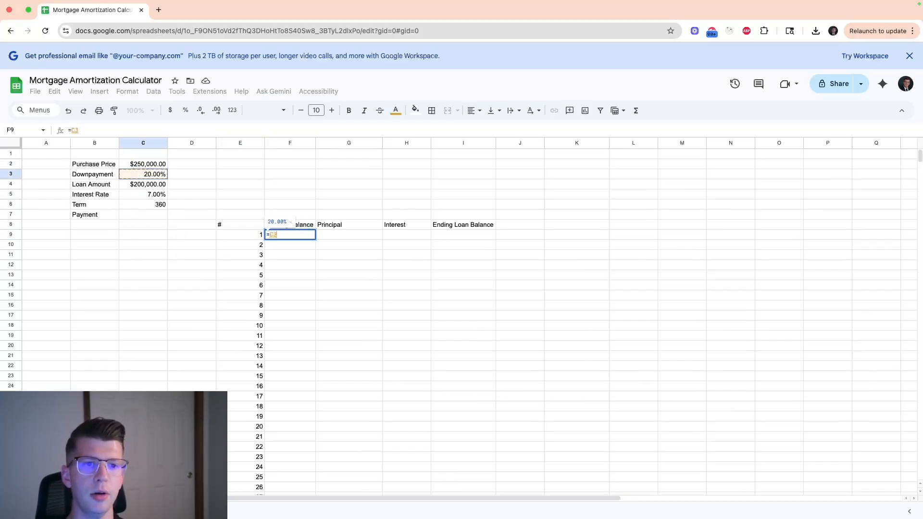
key(Down)
key(Return)
Step: Start a negated PMT formula in C7 for the loan payment
key(Up)
key(Left)
key(Left)
key(Left)
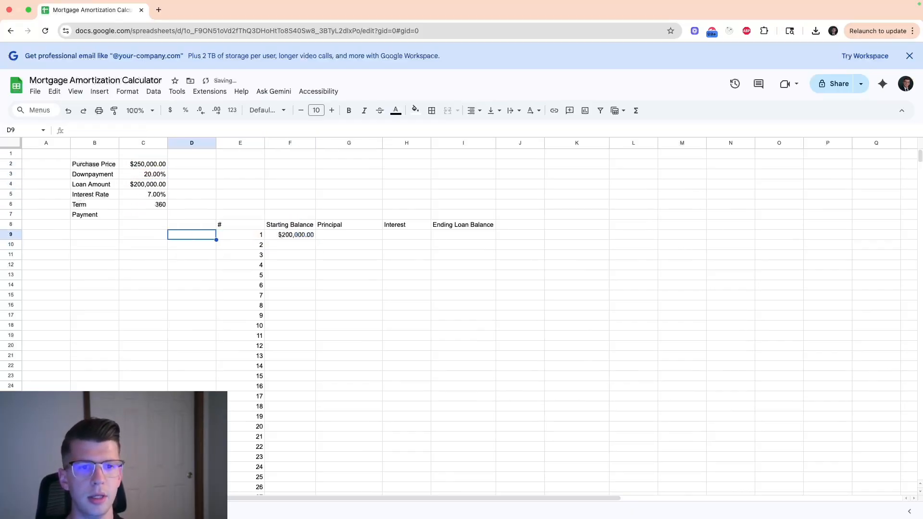
key(Up)
key(Up)
text(=)
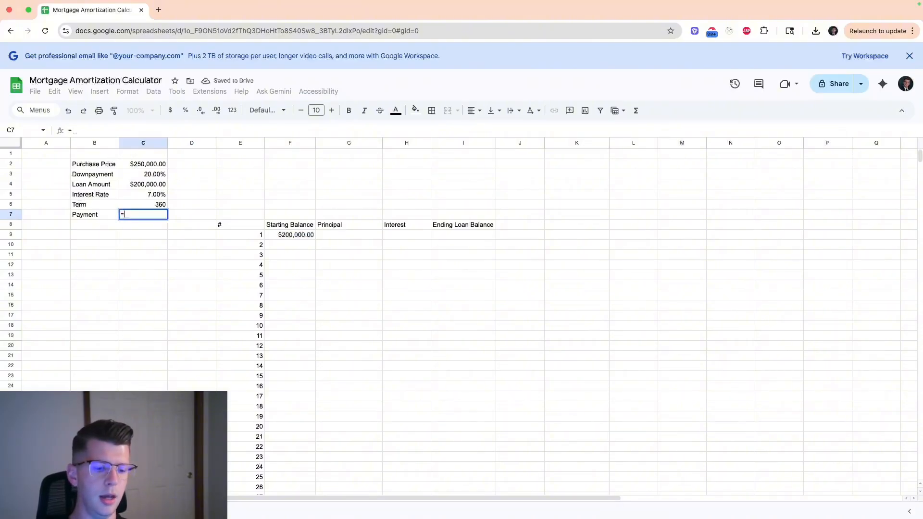
text(-p)
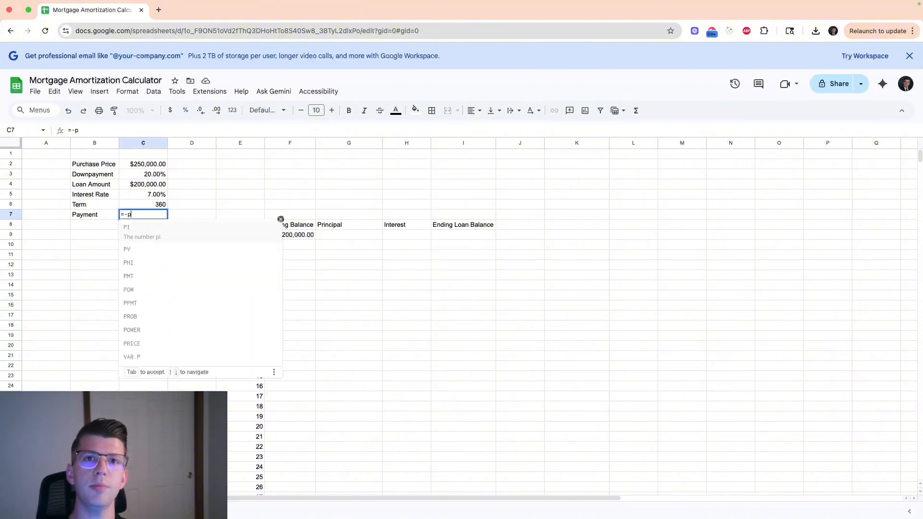
text(mt)
key(Tab)
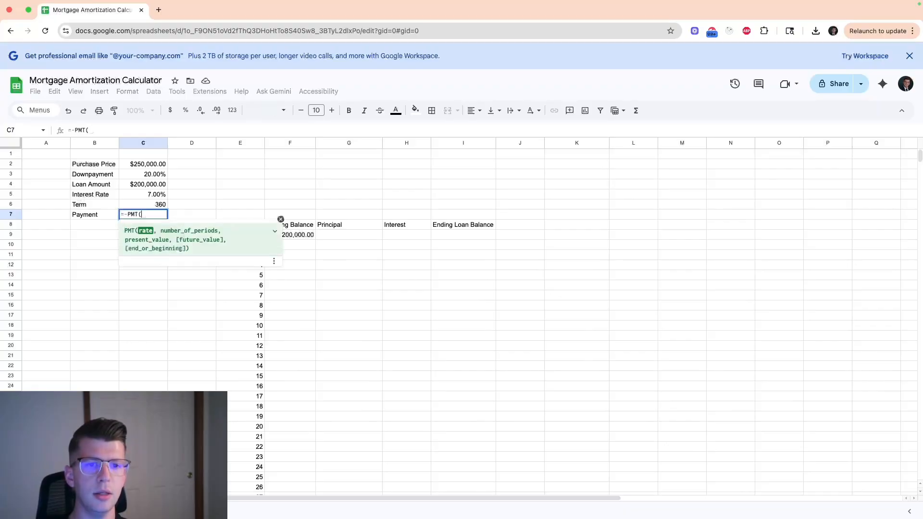
Step: Set the PMT rate to C5/12 and use the term in C6 as the number of periods
key(Up)
key(Up)
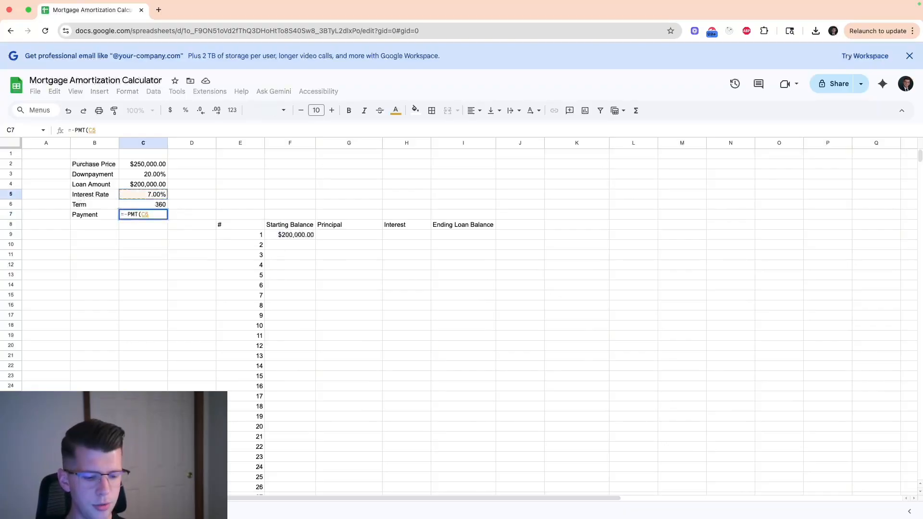
text(/12)
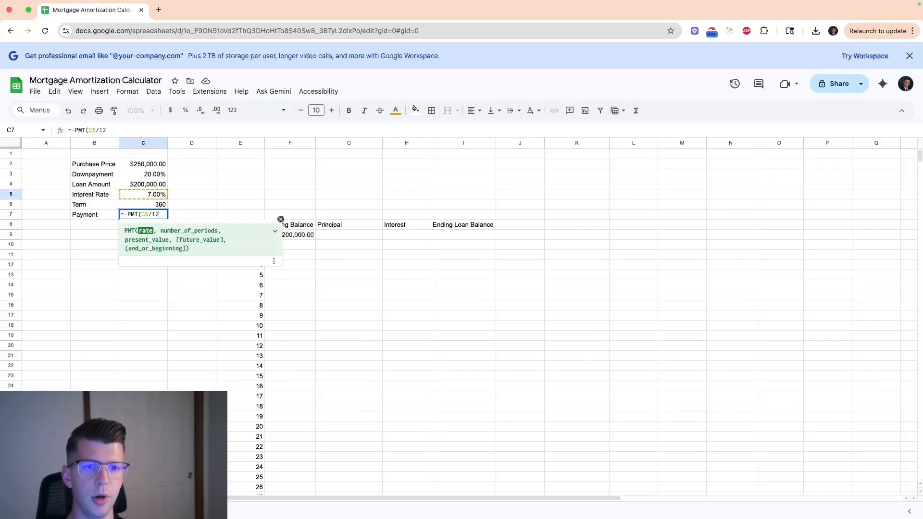
text(,)
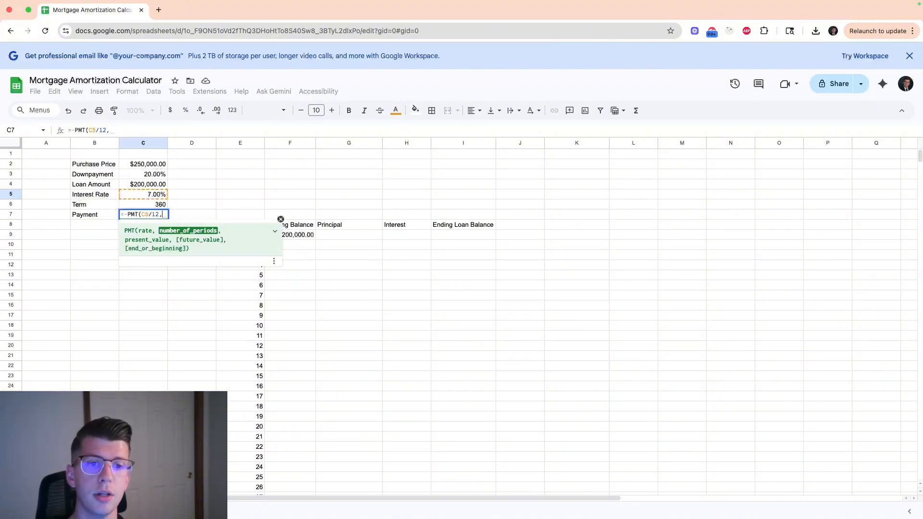
key(Up)
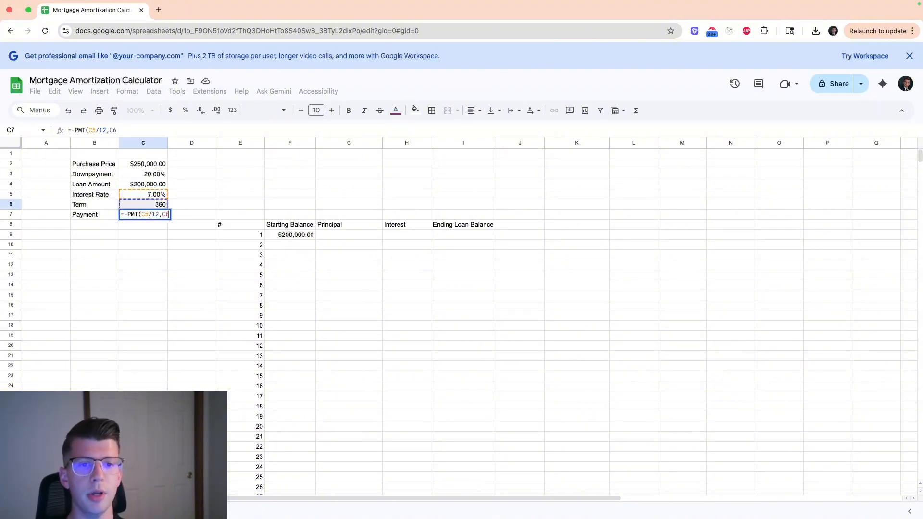
text(,)
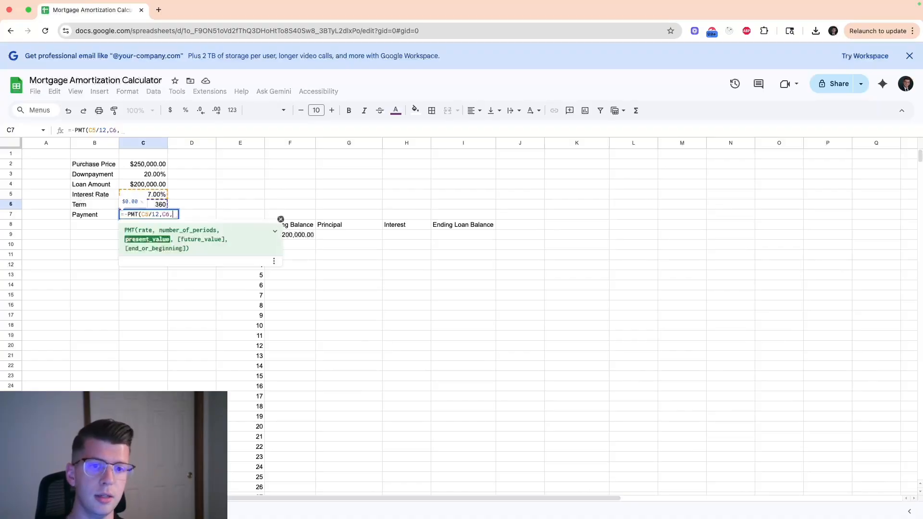
Step: Complete the PMT formula with the loan amount in C4 as present value and 0 as future value
key(Up)
key(Up)
key(Up)
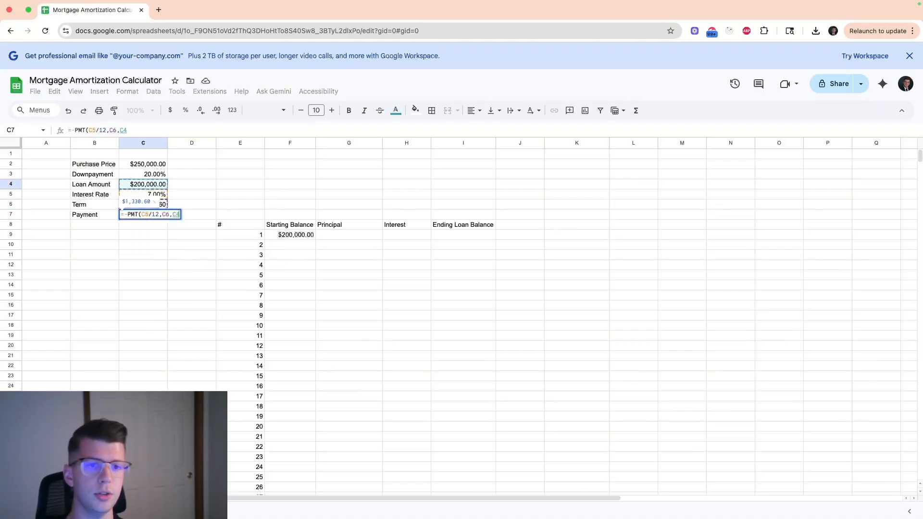
text(,)
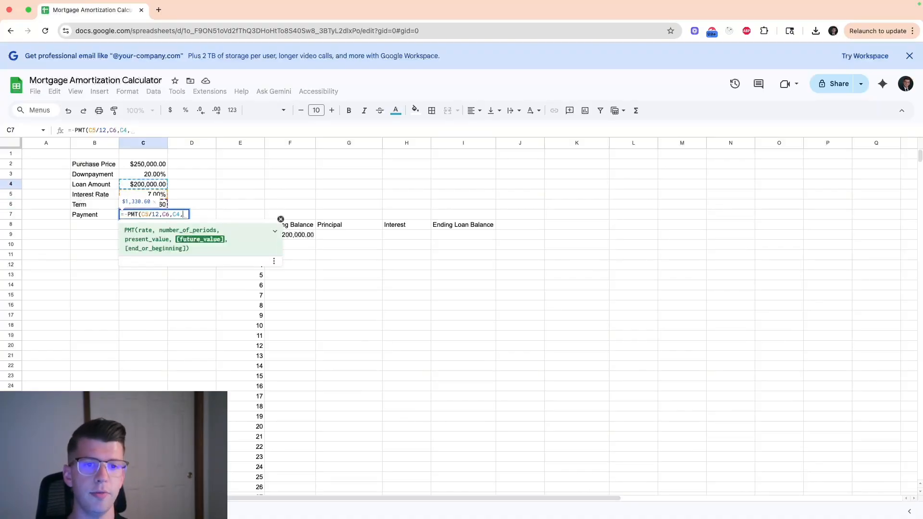
text(0)
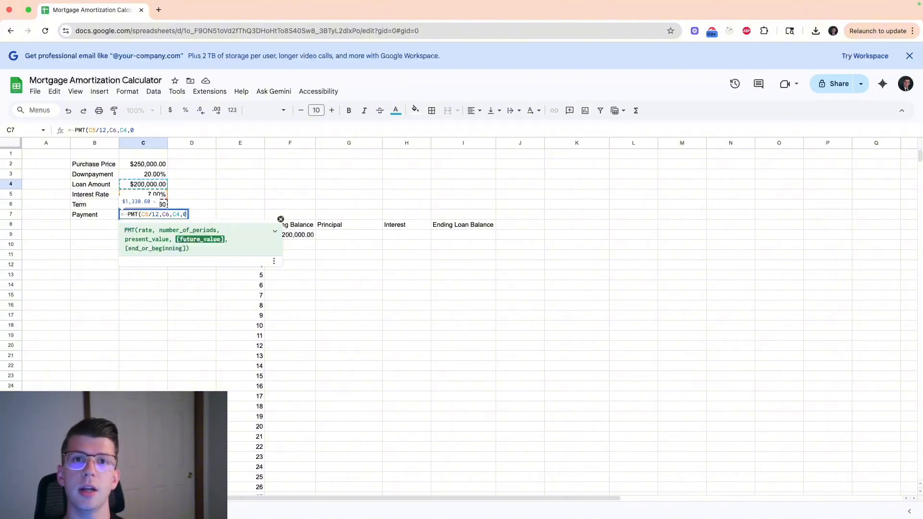
text(,)
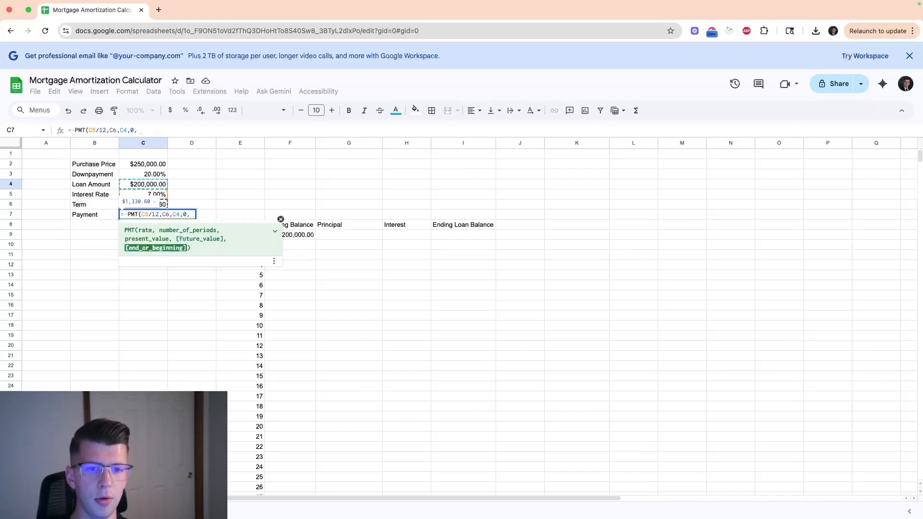
key(BackSpace)
text())
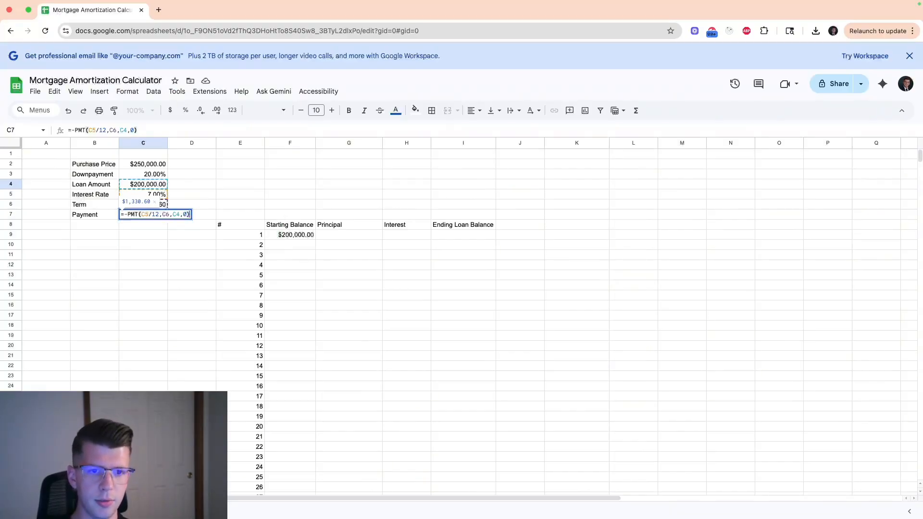
key(Return)
key(Up)
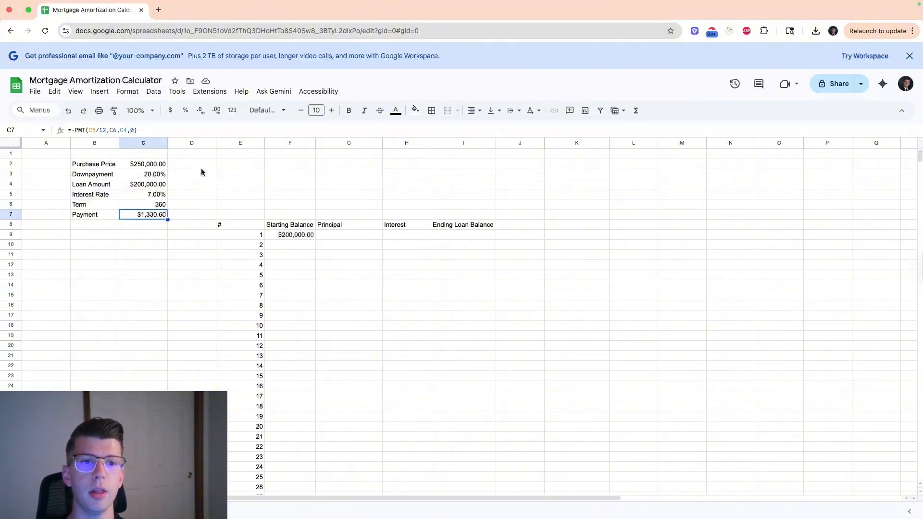
Step: Start an IPMT formula in H9 for the first payment's interest
click(347, 235)
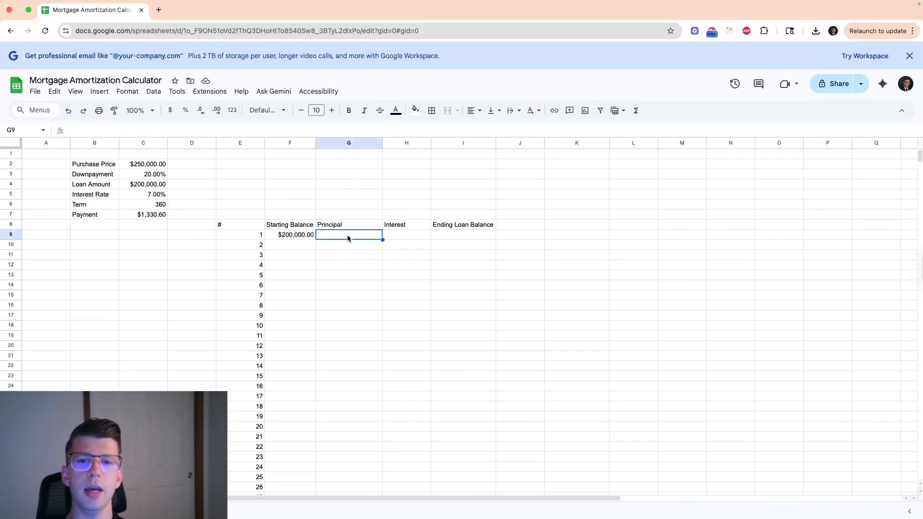
click(391, 234)
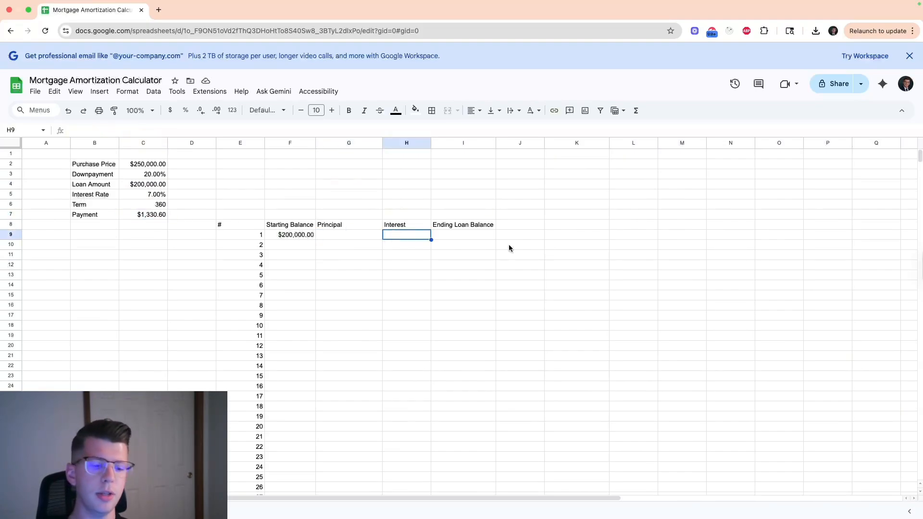
text(=)
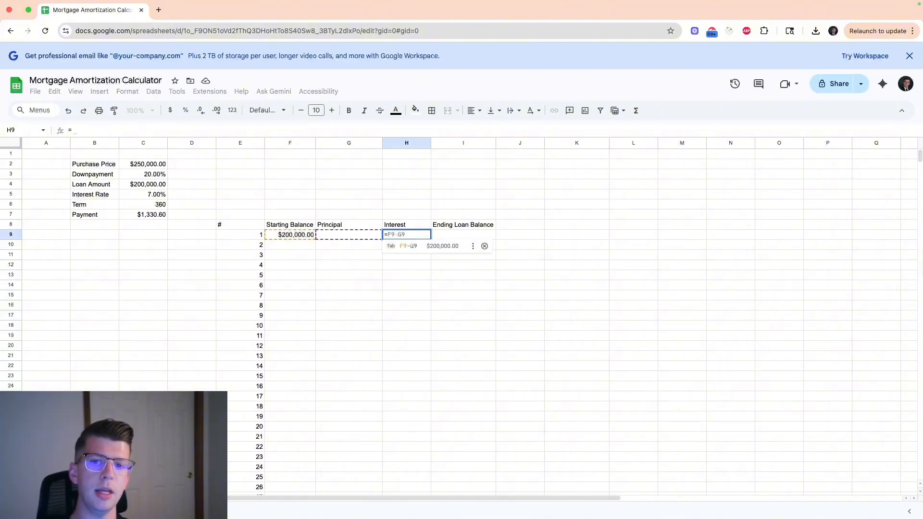
text(ipmt)
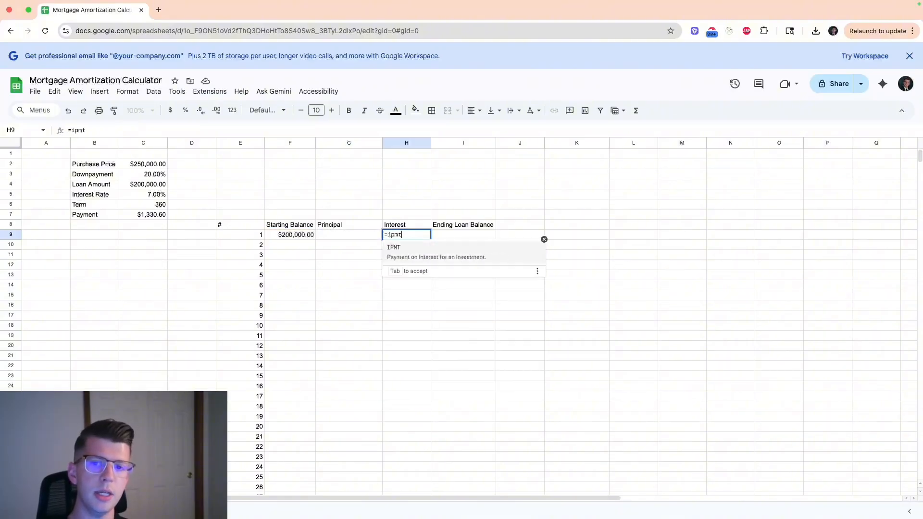
key(Tab)
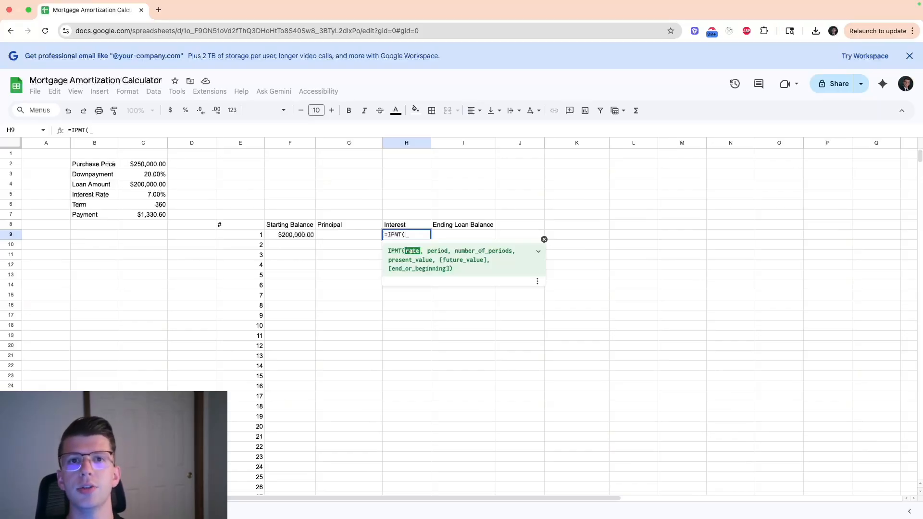
Step: Set the IPMT rate in H9 to the absolute reference $C$5 divided by 12, and the period to 1
click(137, 193)
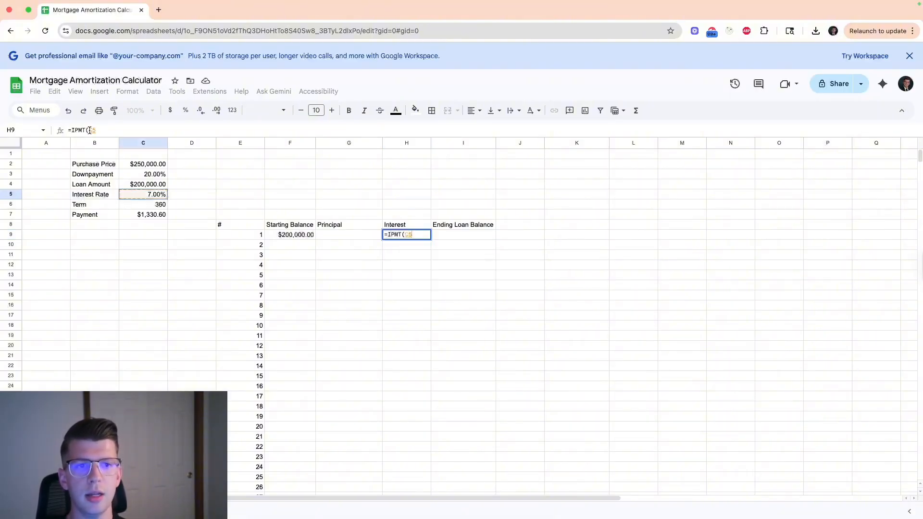
key(F4)
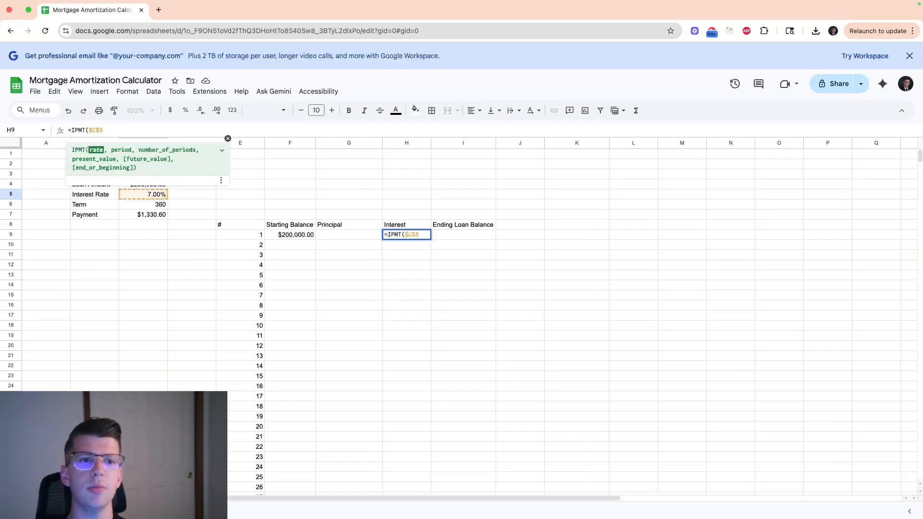
text(/12)
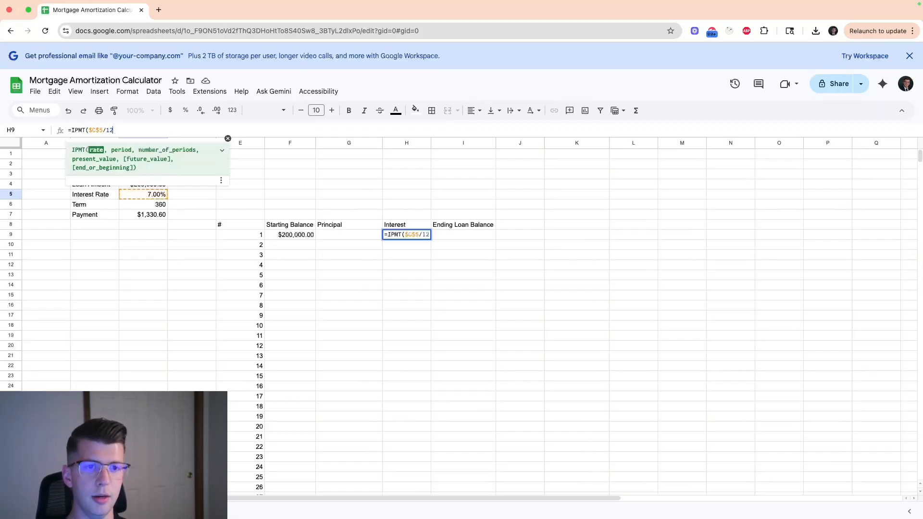
text(, )
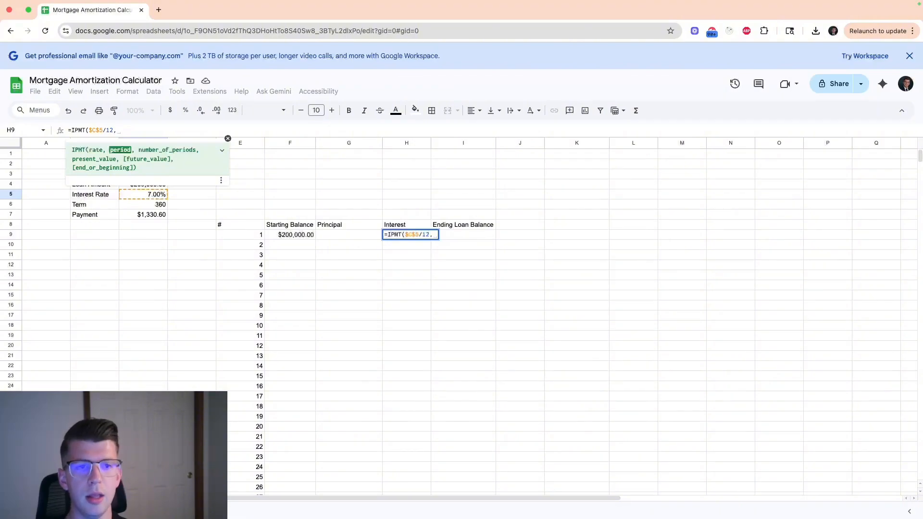
text(1,)
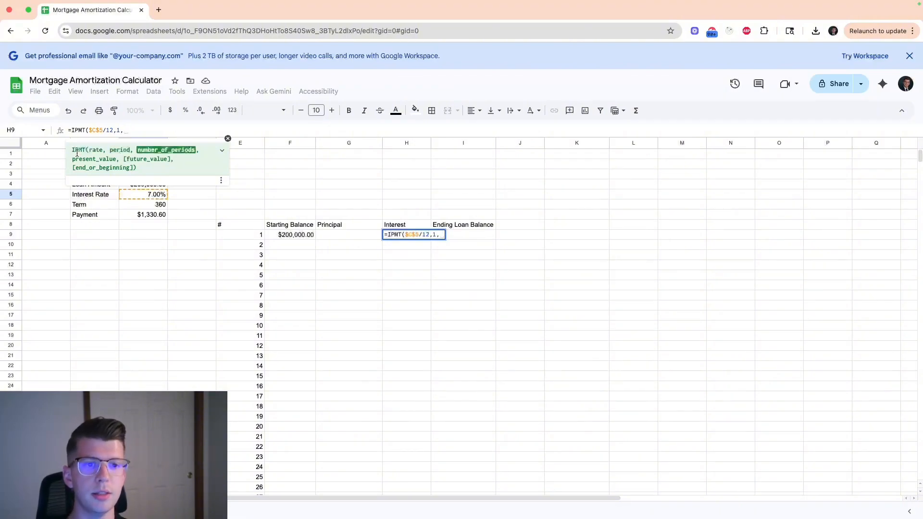
Step: Complete the IPMT formula with $C$6 as the number of periods, F9 as present value and 0 as future value
click(142, 206)
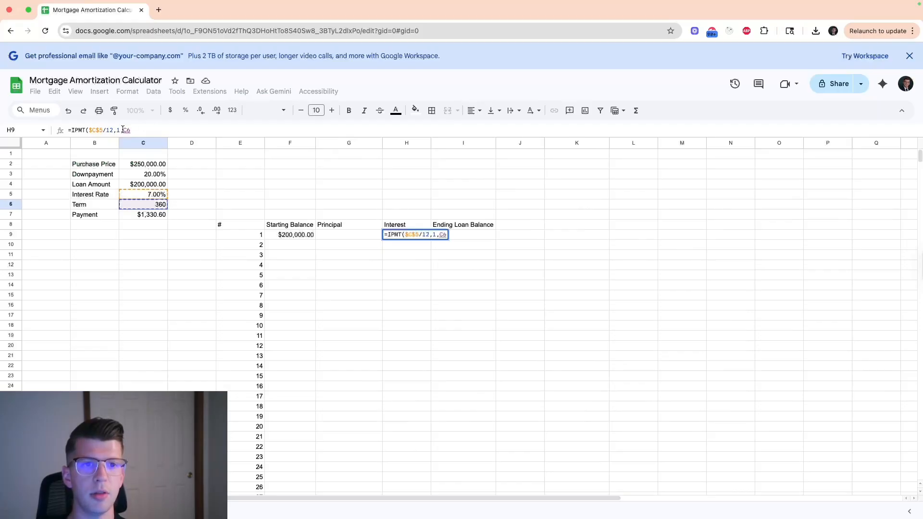
key(F4)
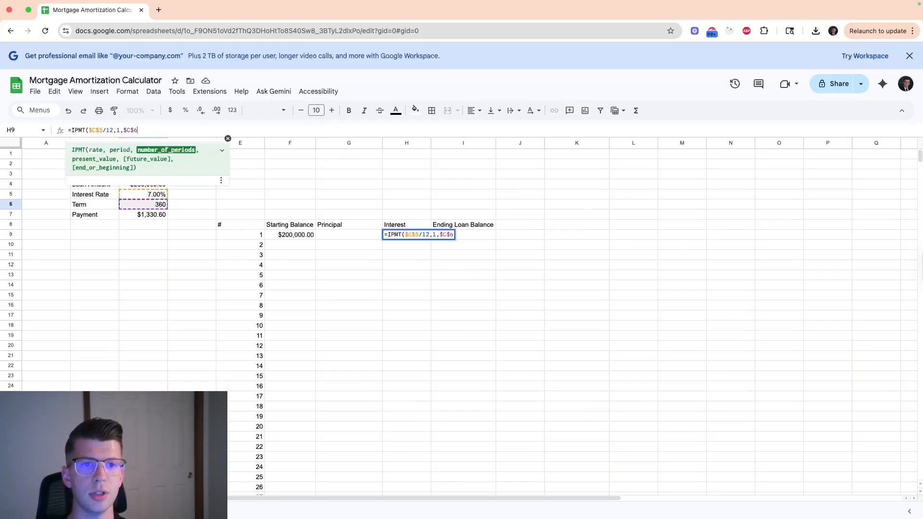
text(,)
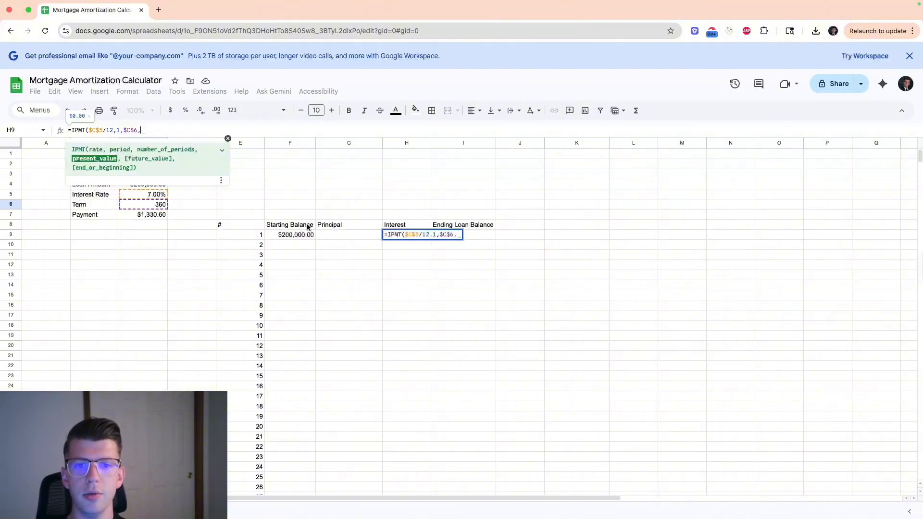
click(296, 235)
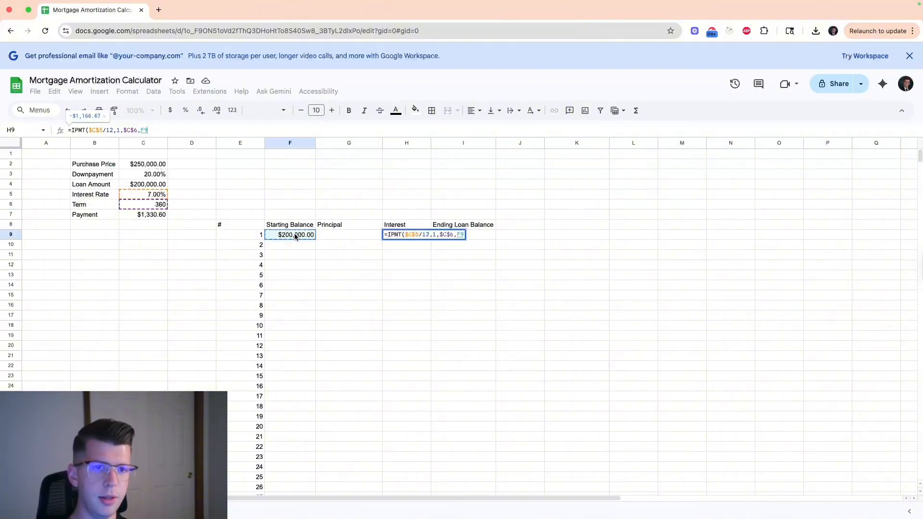
text(,)
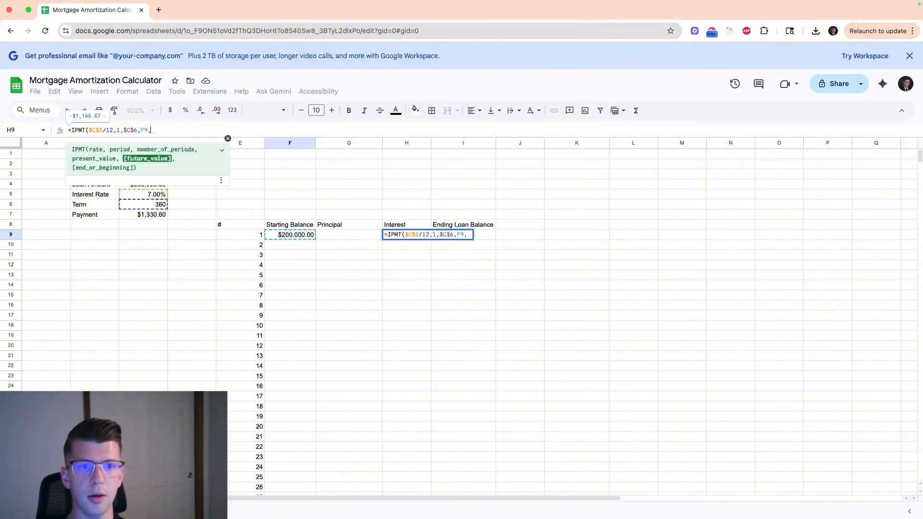
text(0)
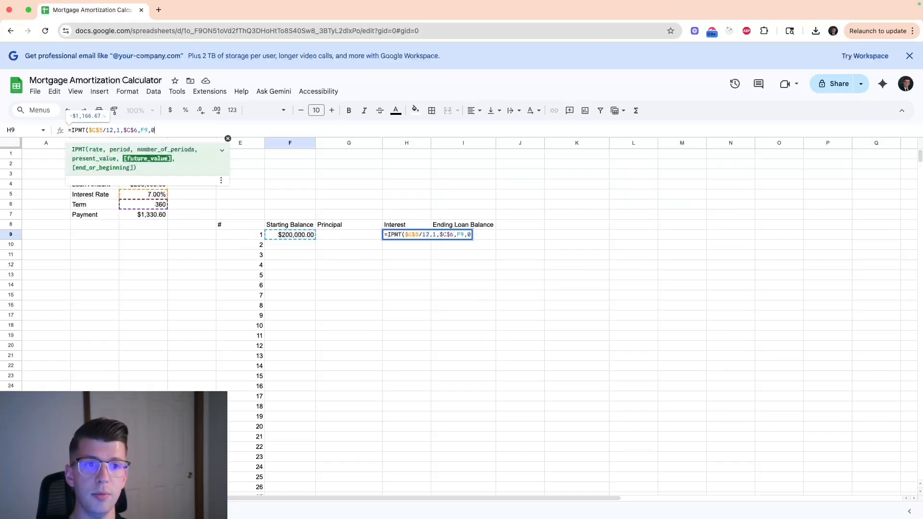
text())
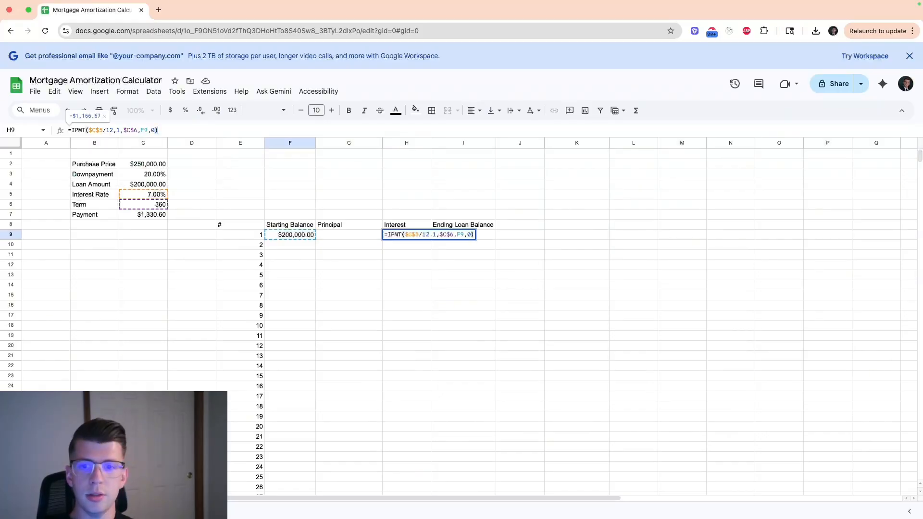
key(Return)
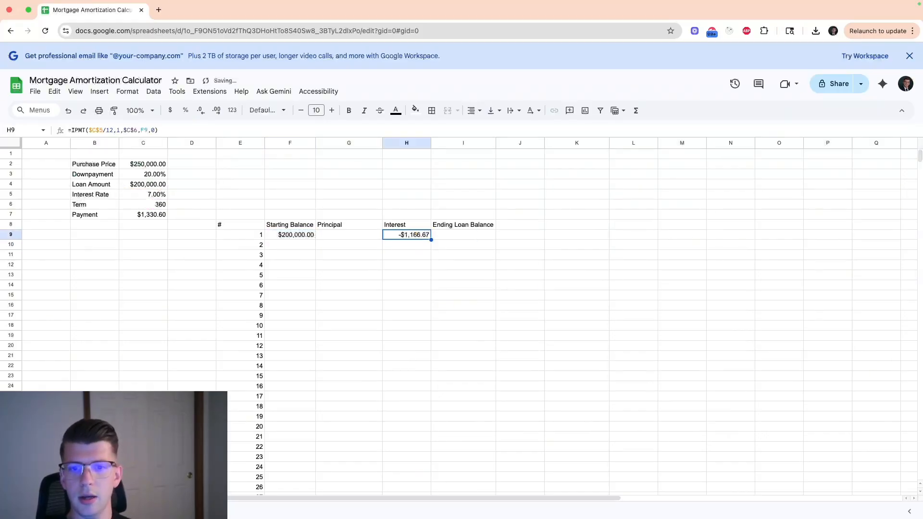
Step: Start the first payment's principal formula in G9 with a reference to the payment in C7
key(Left)
text(=)
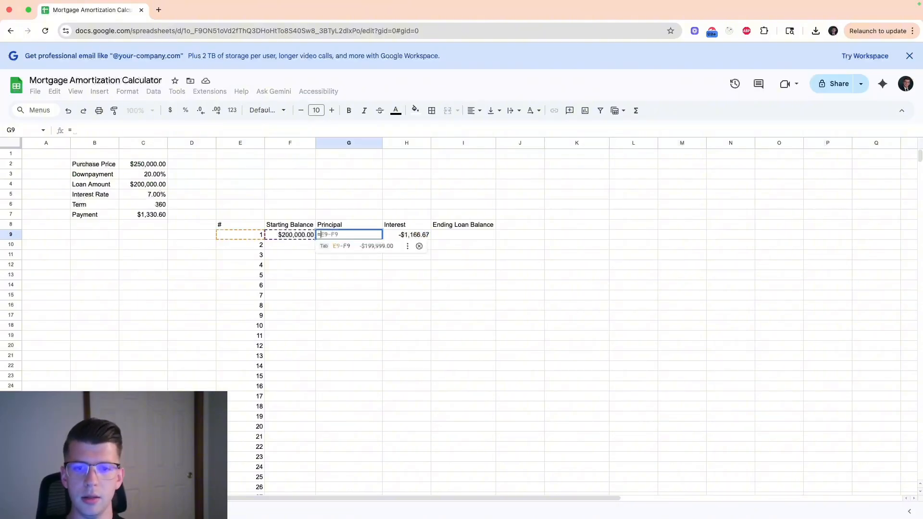
key(BackSpace)
key(Escape)
text(=)
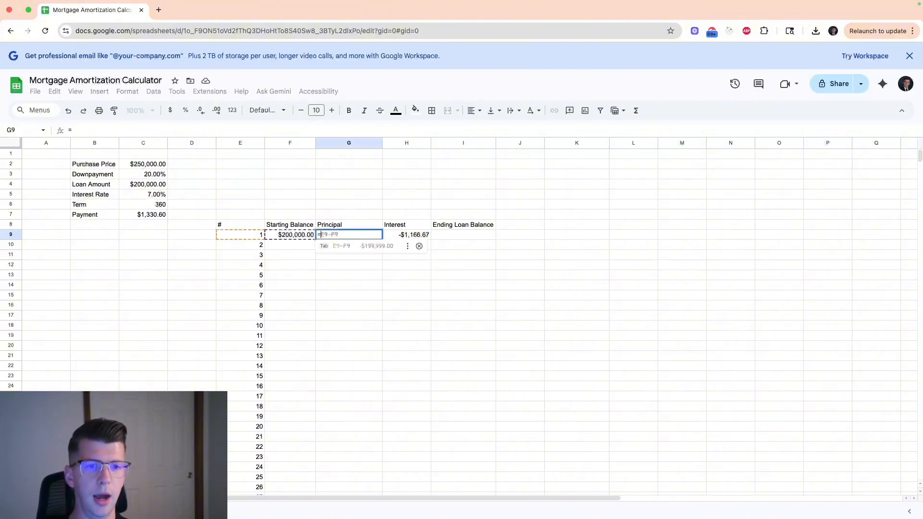
key(Left)
key(Left)
key(Left)
key(Left)
key(Up)
key(Up)
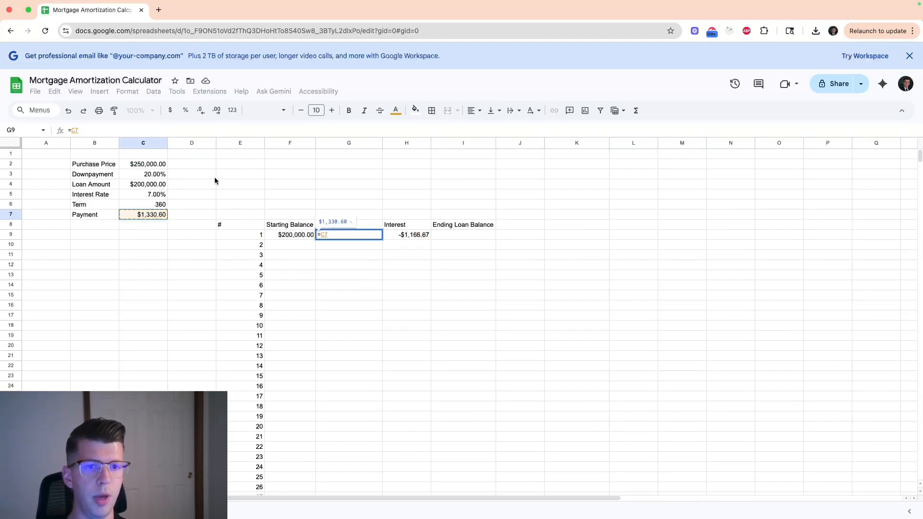
Step: Make the payment reference in the G9 formula absolute as $C$7
click(71, 130)
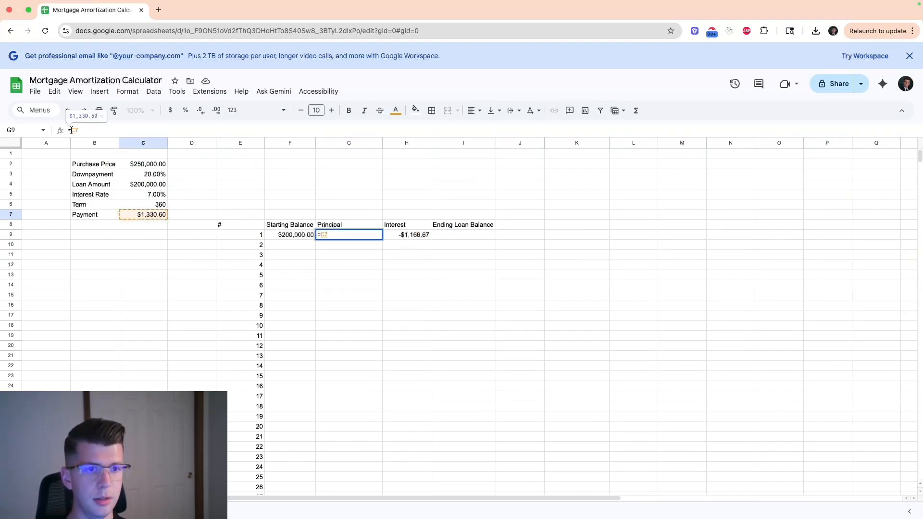
text($)
key(Right)
text($7)
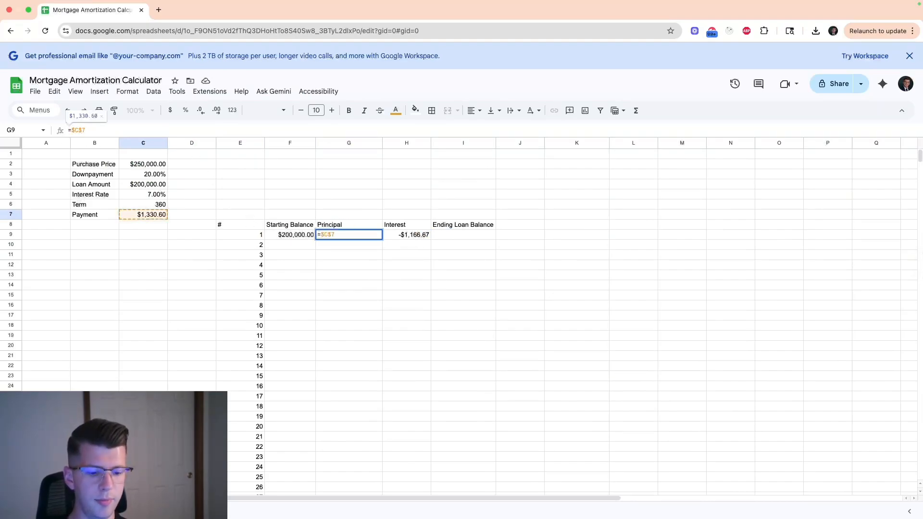
Step: Complete the principal formula in G9 by adding the negative interest amount in H9 to the payment
text(-)
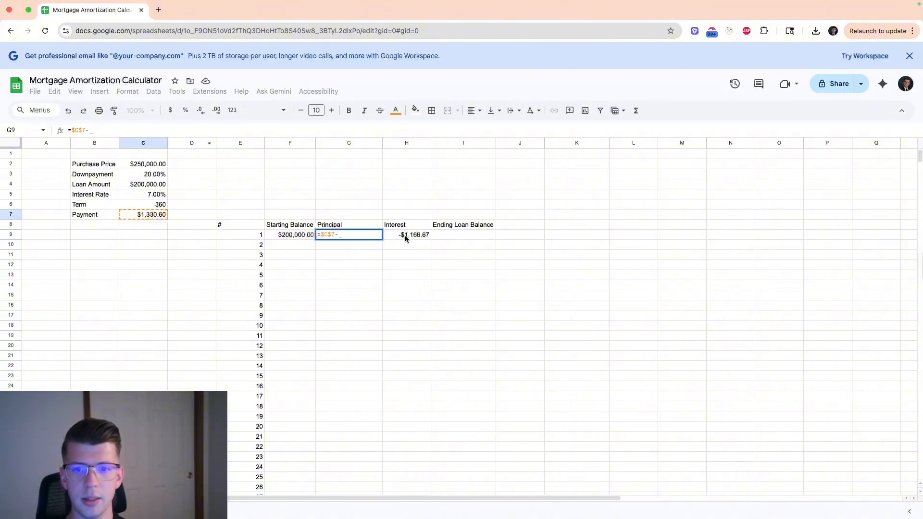
key(BackSpace)
text(+)
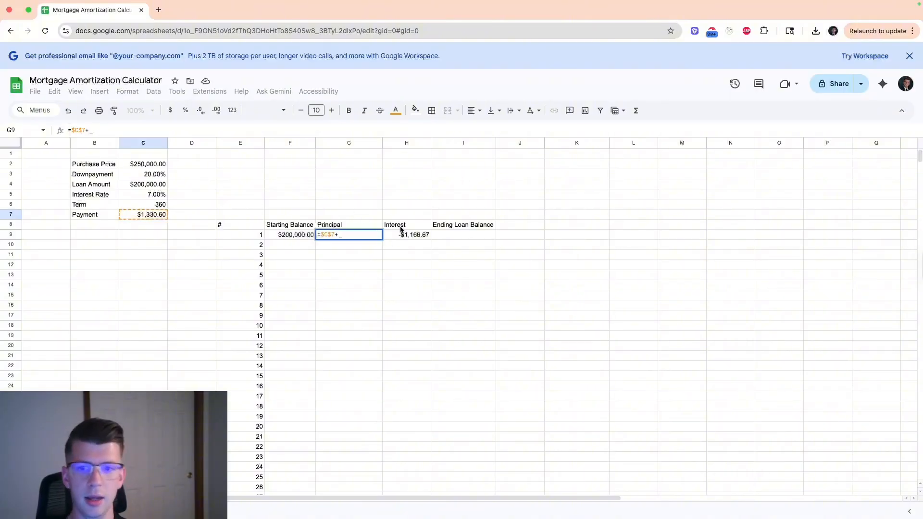
click(416, 236)
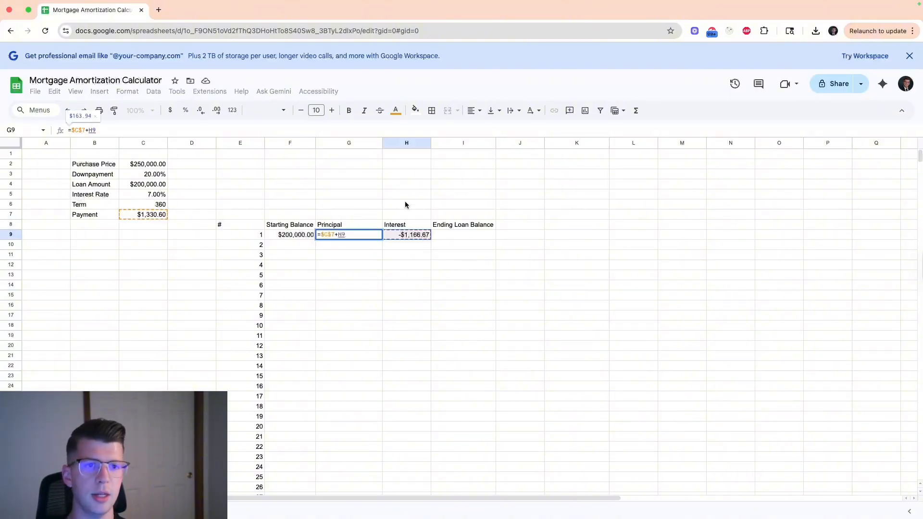
key(Return)
key(Up)
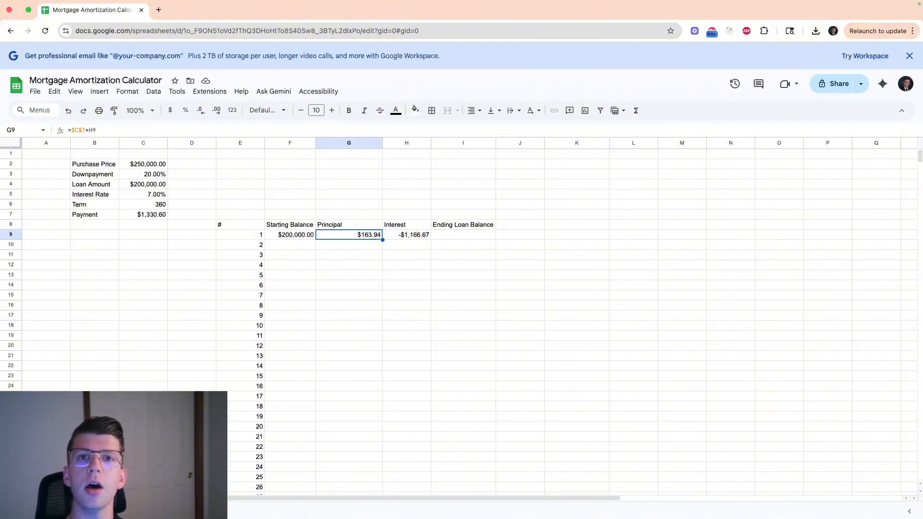
Step: Calculate the first payment's ending loan balance in I9 as the starting balance minus principal, F9-G9
click(463, 234)
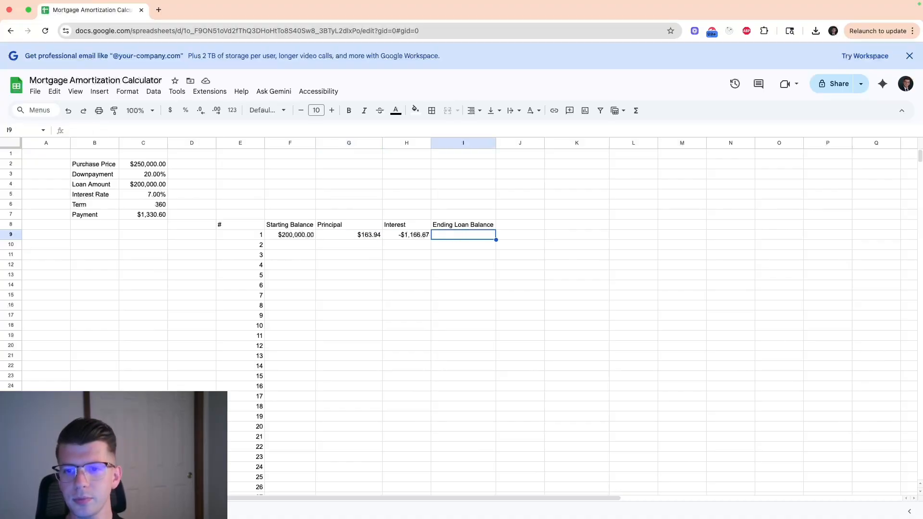
text(=)
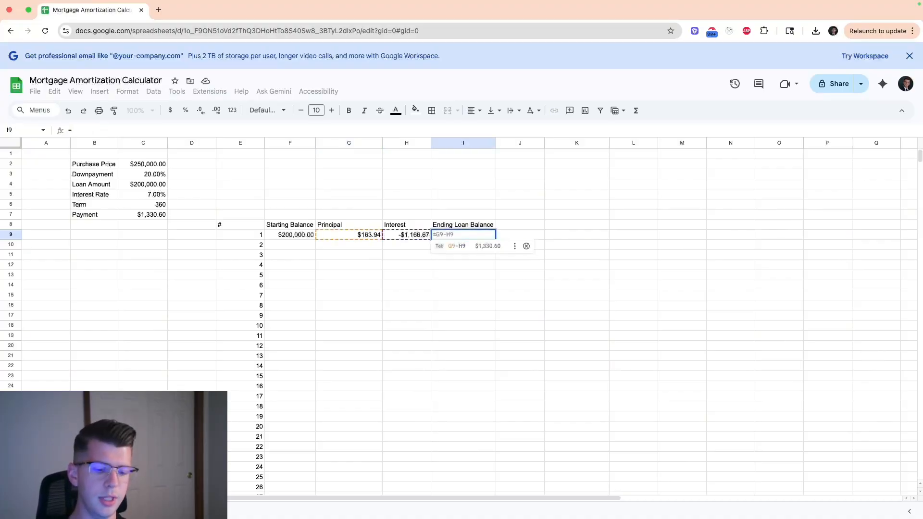
key(Left)
key(Left)
key(Left)
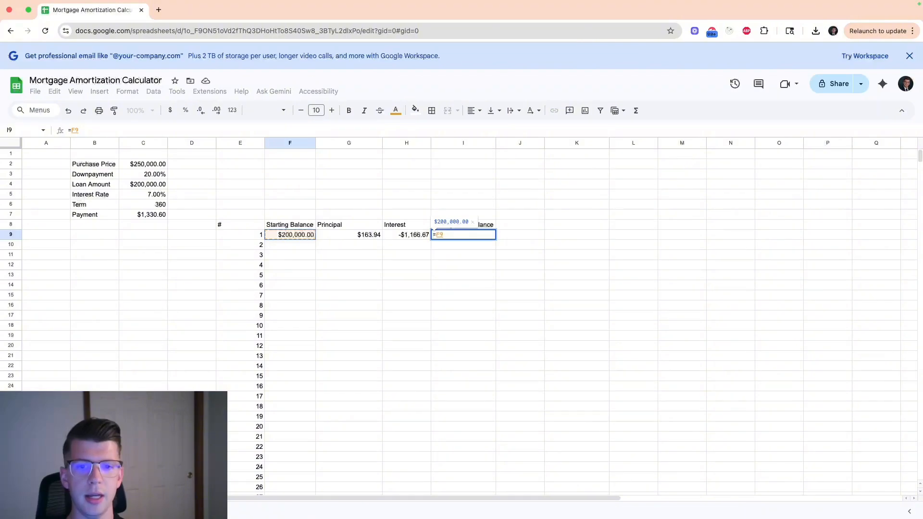
text(-)
key(Left)
key(Left)
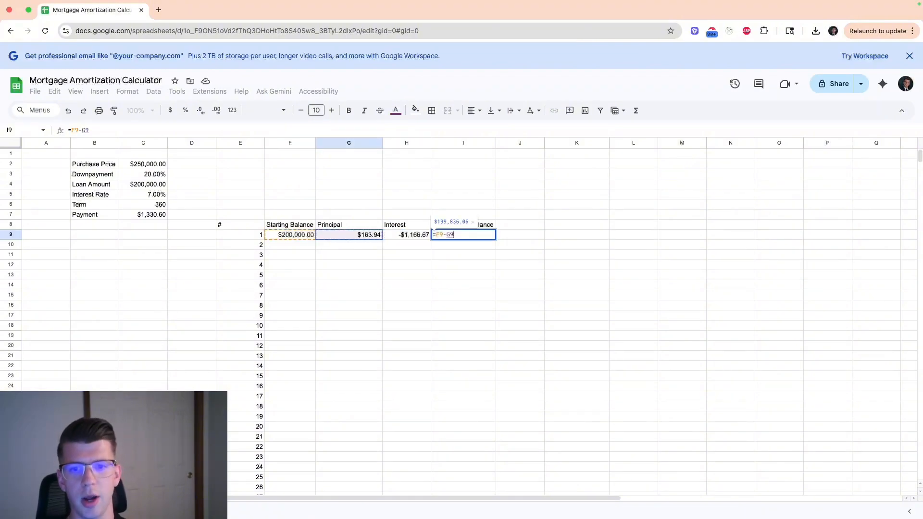
key(Return)
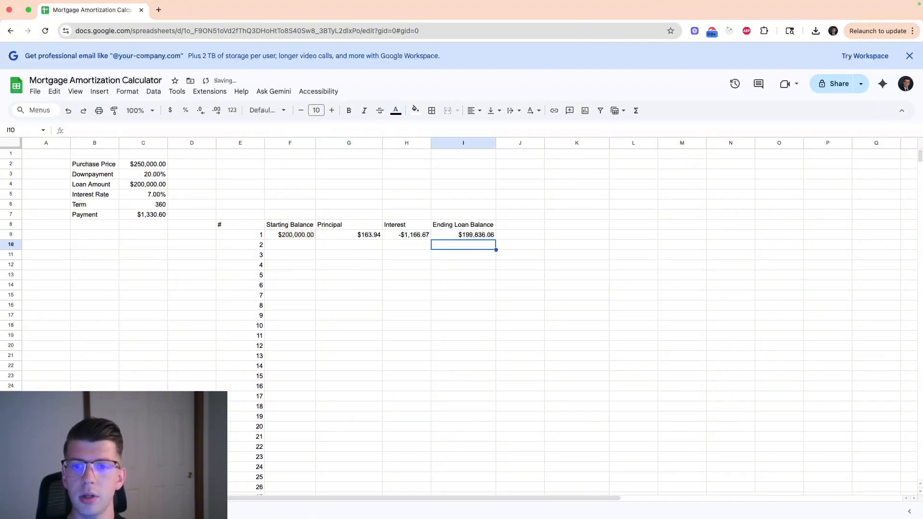
Step: Link the second payment's starting balance in F10 to the first payment's ending loan balance in I9
key(Left)
key(Left)
key(Left)
text(=)
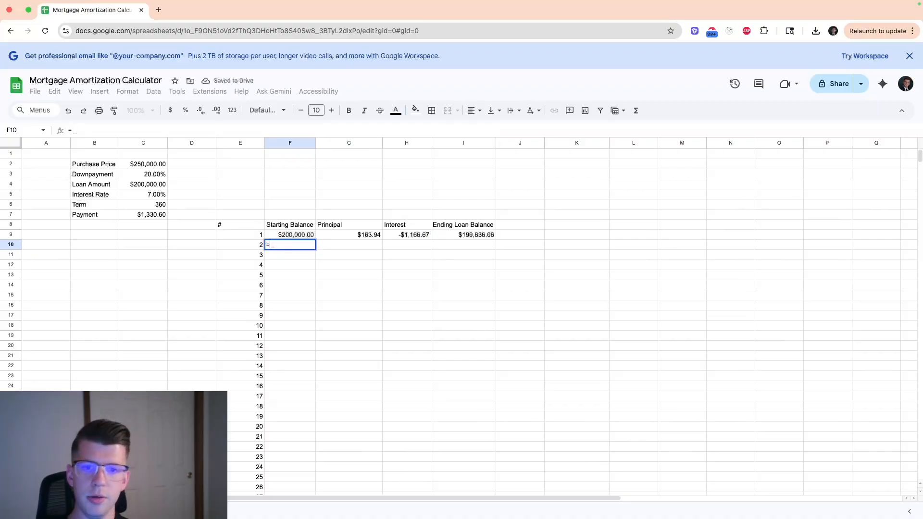
key(Up)
key(Right)
key(Right)
key(Right)
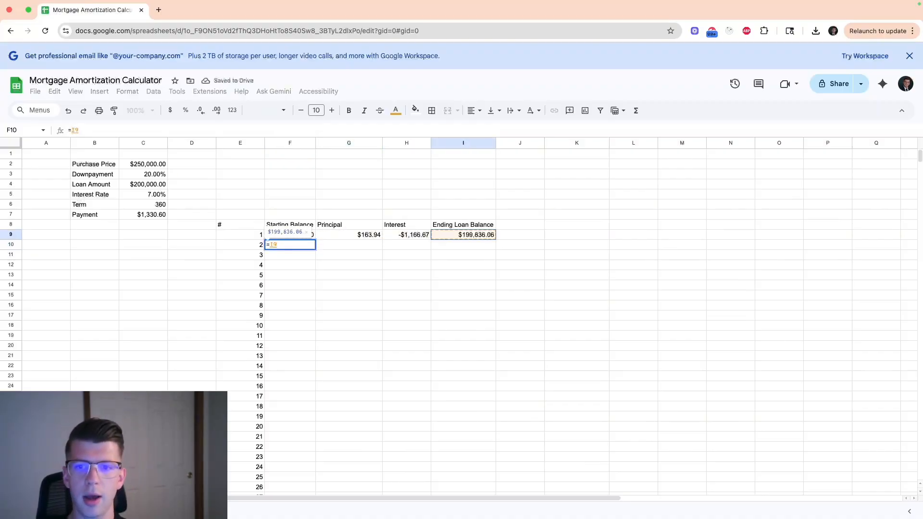
key(Return)
key(Up)
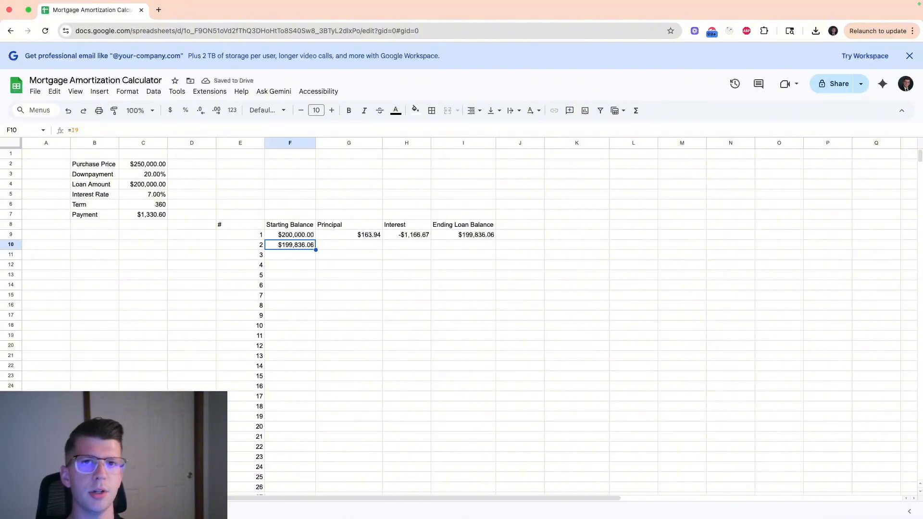
Step: Copy the principal, interest and ending balance formulas from G9:I9 into row 10
key(Right)
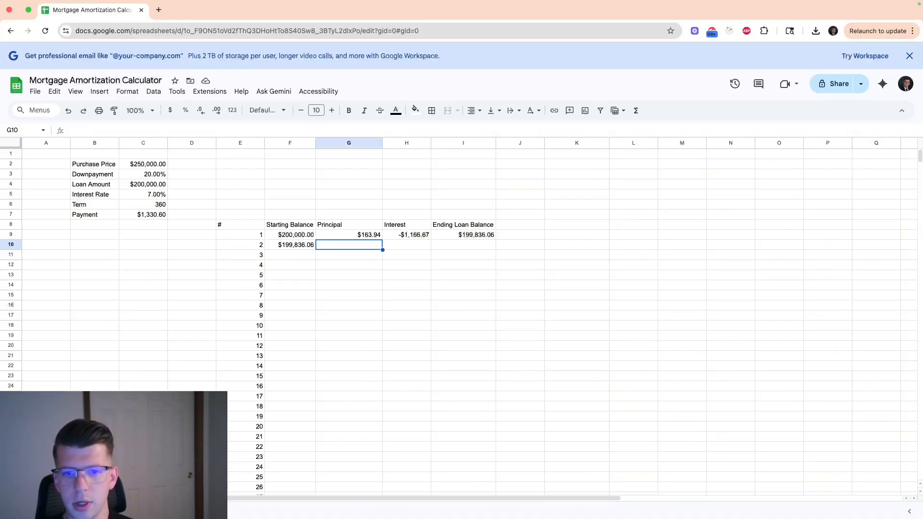
key(Left)
key(shift+Right)
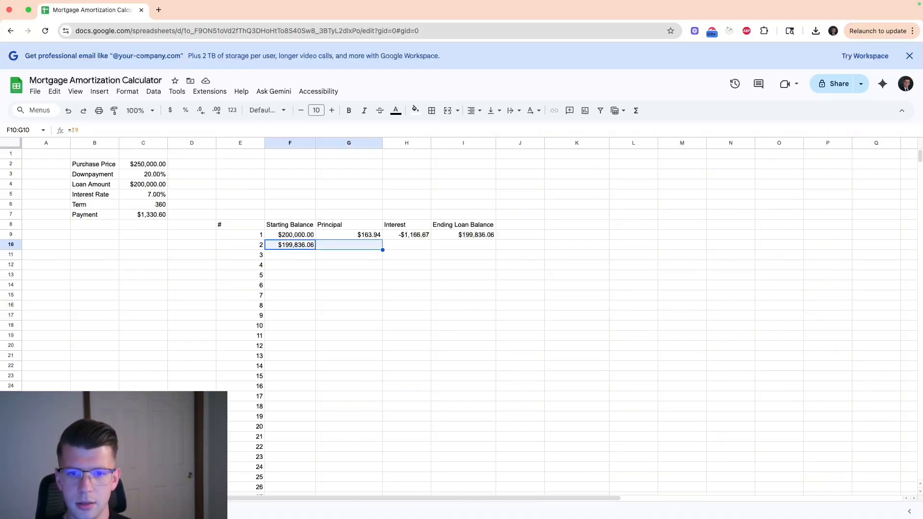
key(Right)
key(Up)
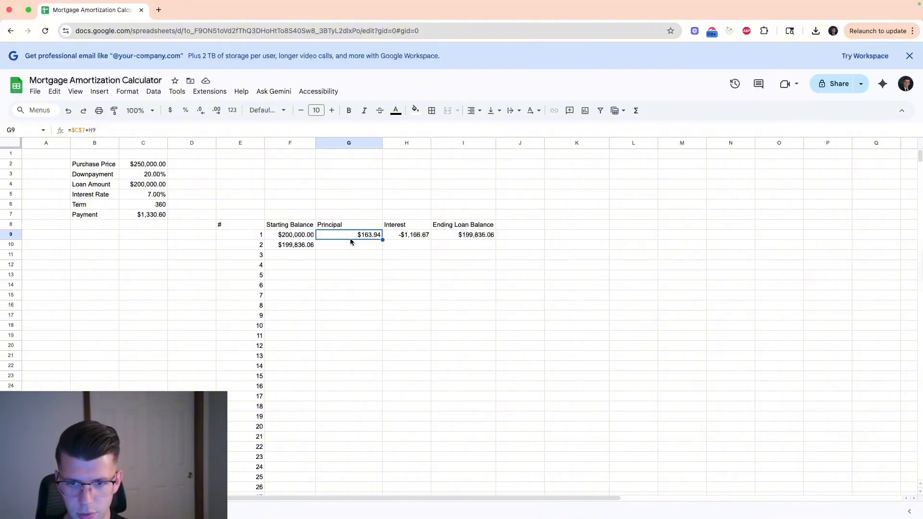
drag(350, 238, 495, 245)
Step: Fill the second payment's formulas in F10:I10 down through payment 360 in row 368
click(387, 264)
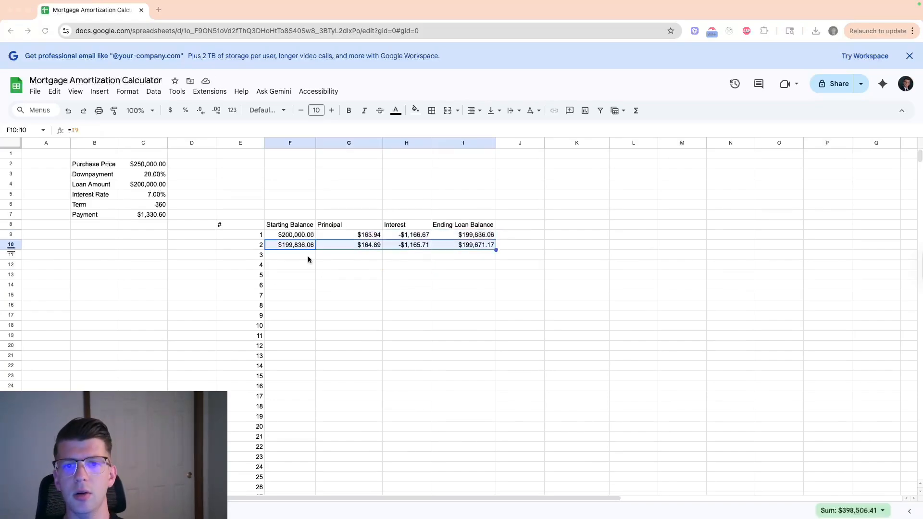
click(289, 252)
drag(292, 245, 454, 281)
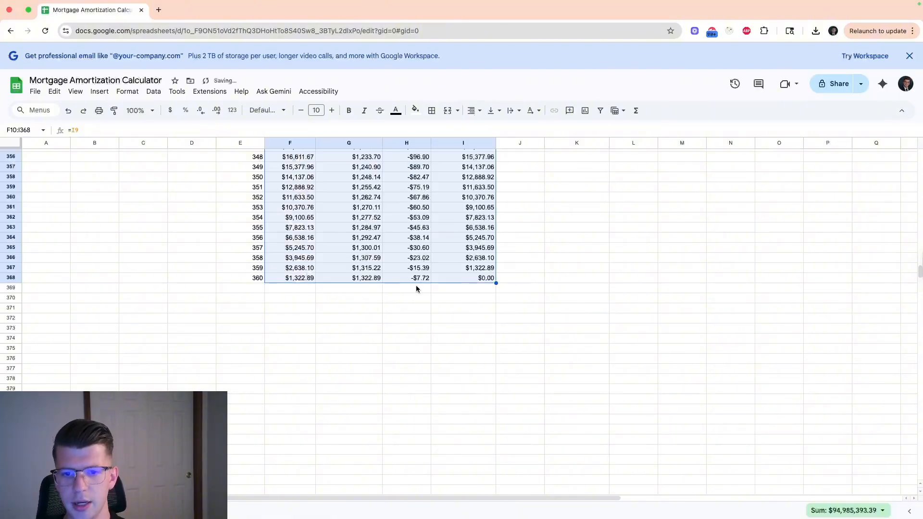
Step: Examine principal, interest and ending balance in the schedule's last payments, and scan the rows back to the first payment
click(343, 287)
drag(342, 279, 472, 283)
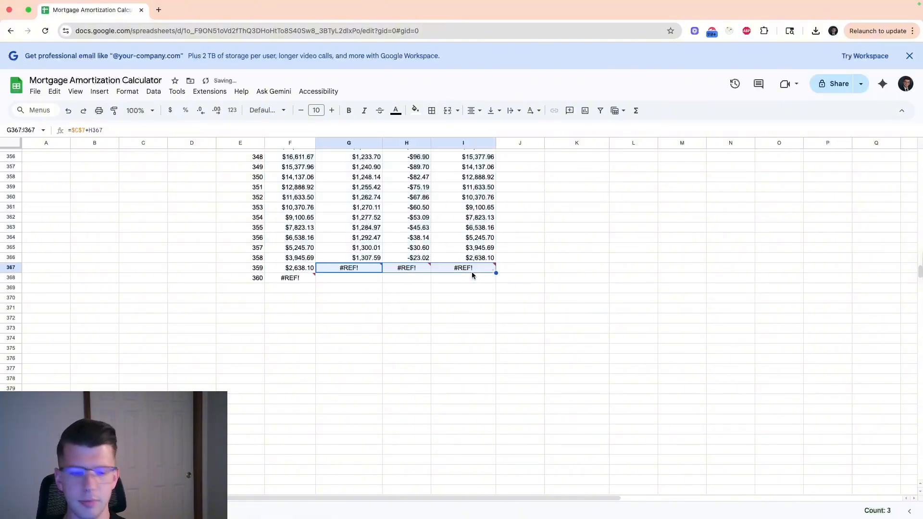
click(471, 271)
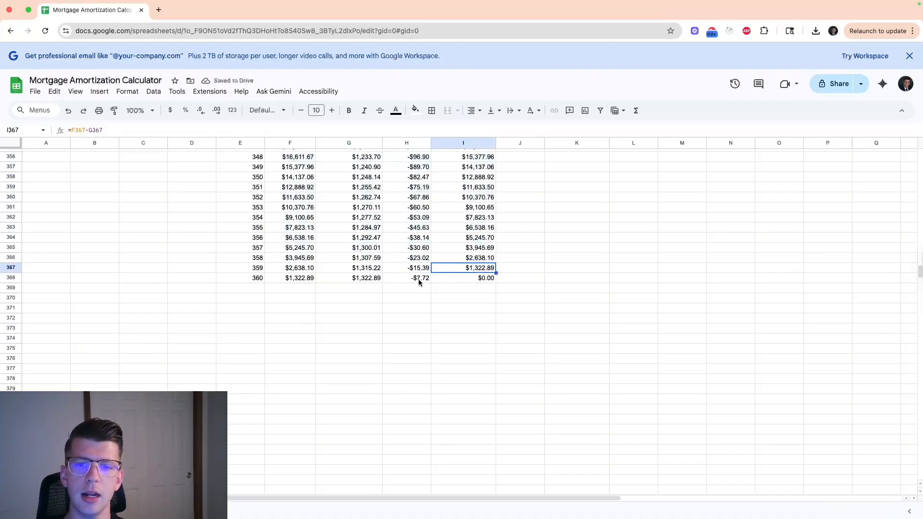
click(361, 281)
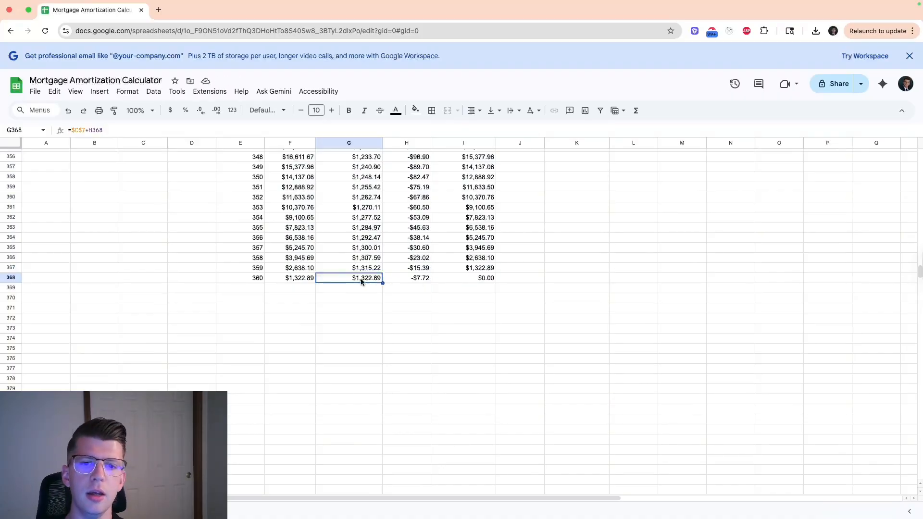
scroll(300, 278, up, 5)
scroll(300, 278, up, 20)
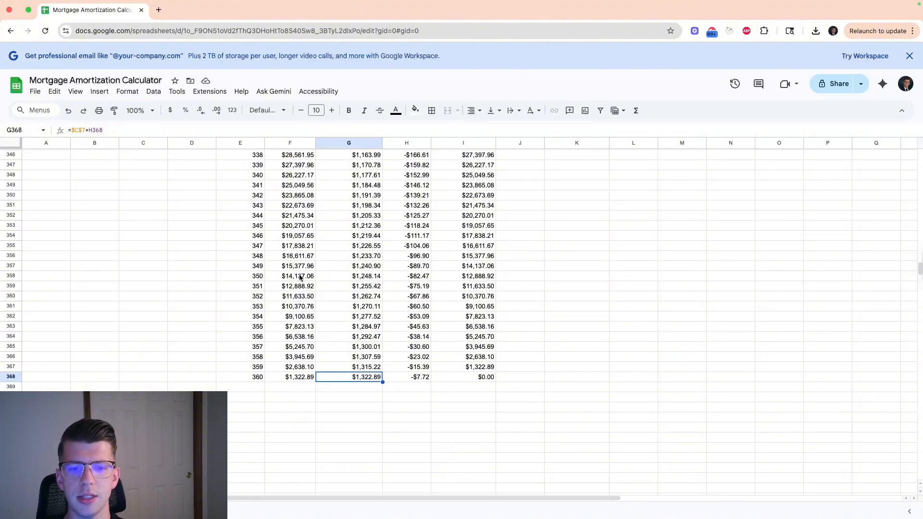
scroll(300, 278, down, 20)
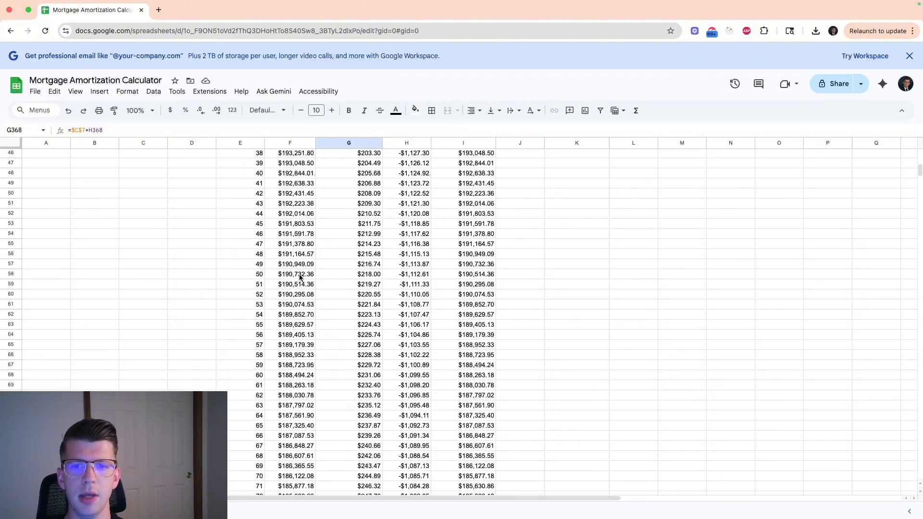
scroll(300, 278, down, 15)
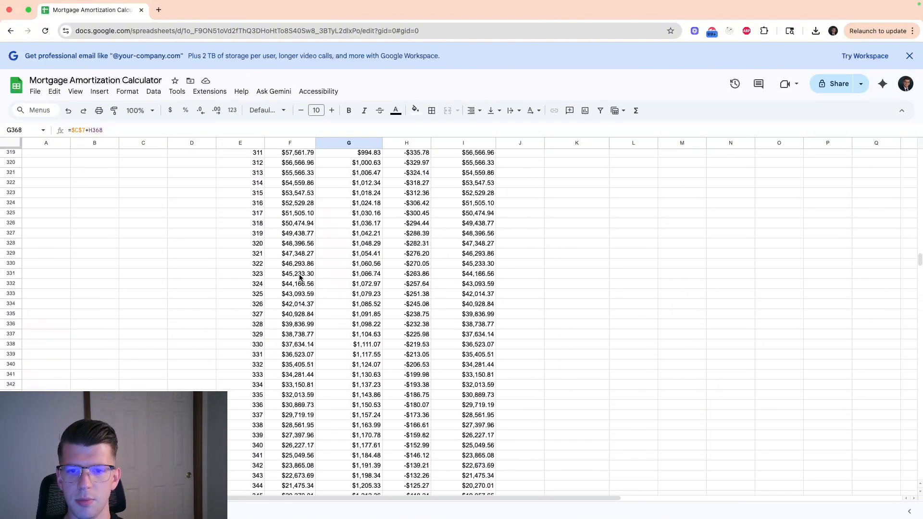
scroll(300, 278, up, 10)
scroll(300, 278, up, 15)
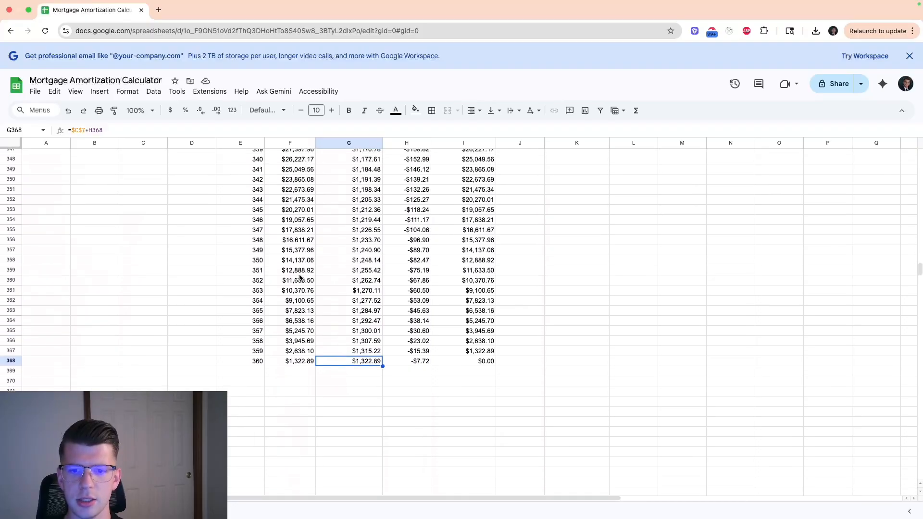
scroll(300, 278, up, 15)
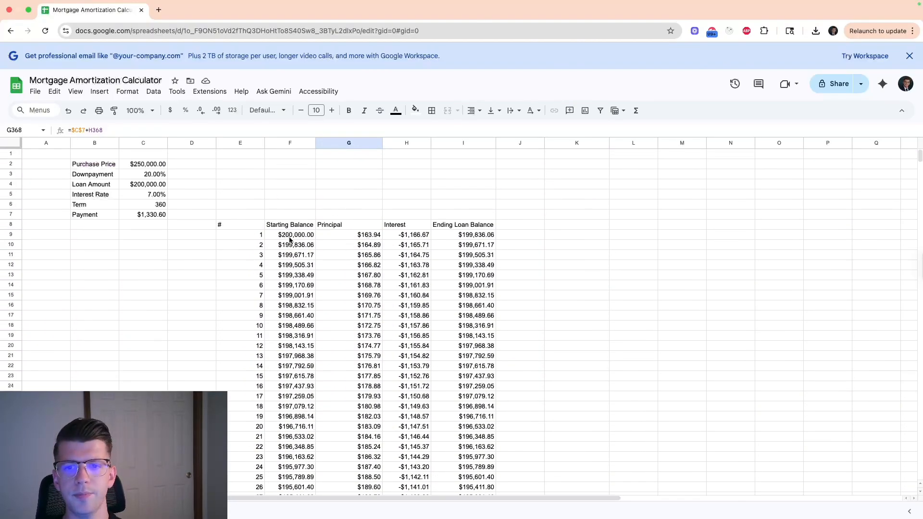
Step: Compare the principal and interest of the last payment in row 368 with those of the first payment in row 9
scroll(383, 367, down, 1)
scroll(383, 366, down, 18)
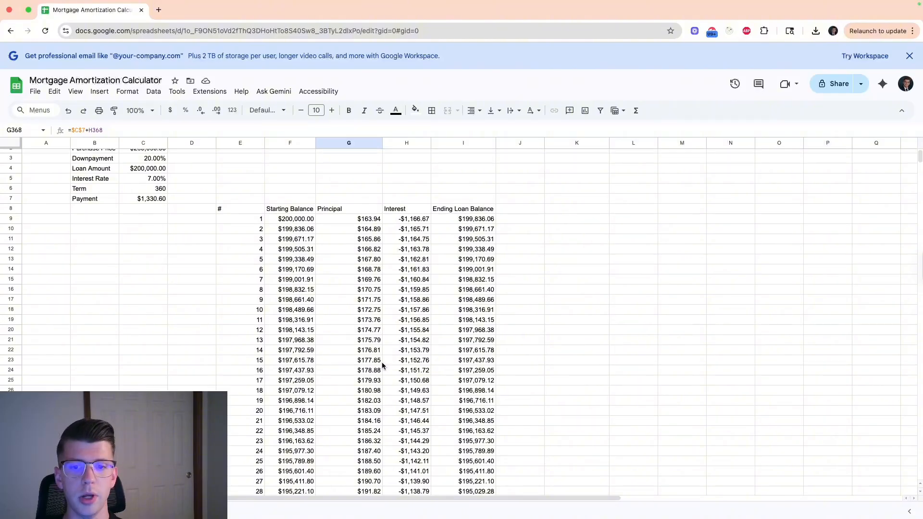
scroll(382, 364, down, 10)
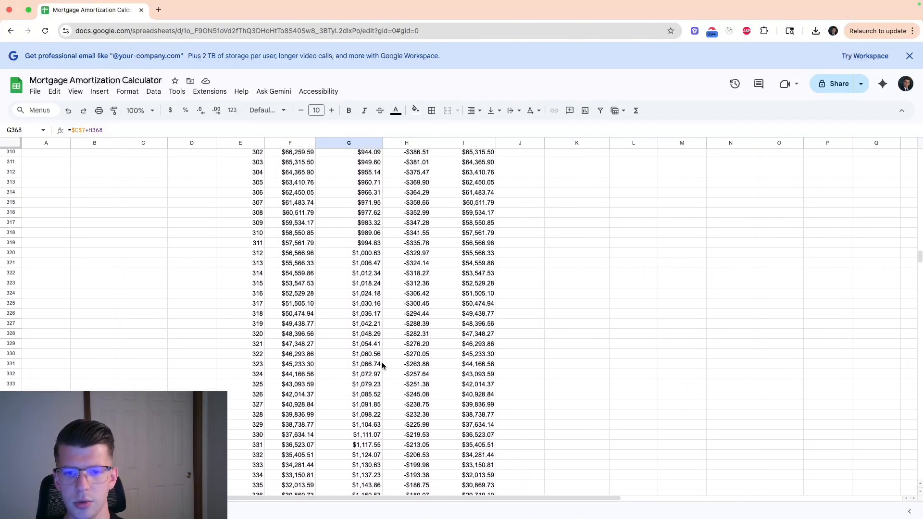
scroll(382, 363, up, 4)
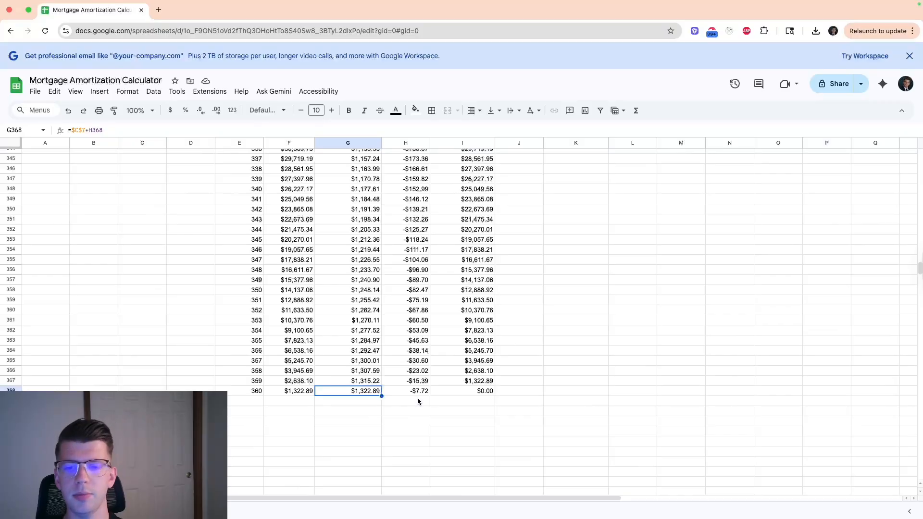
click(398, 391)
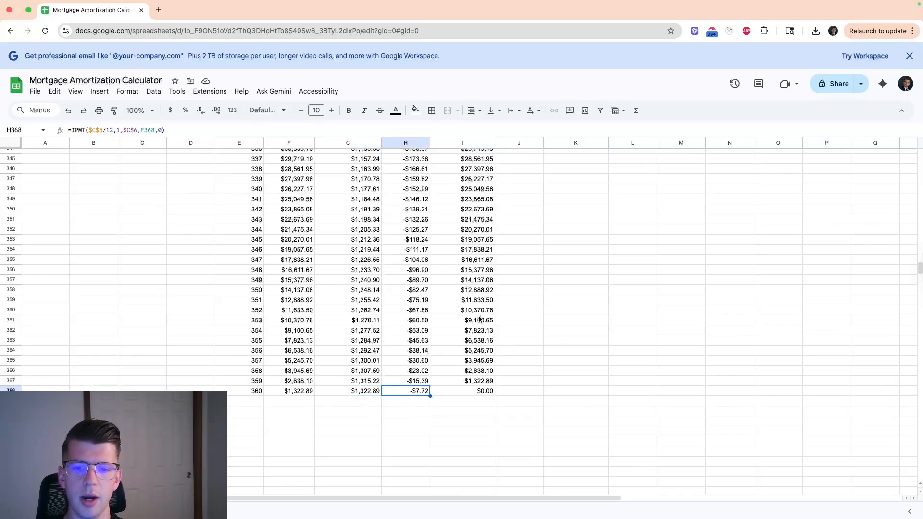
click(370, 391)
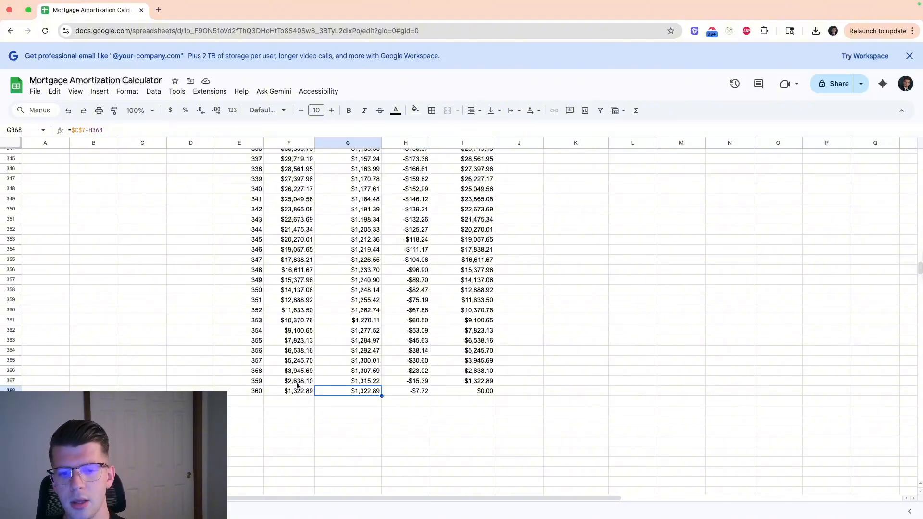
scroll(297, 295, up, 20)
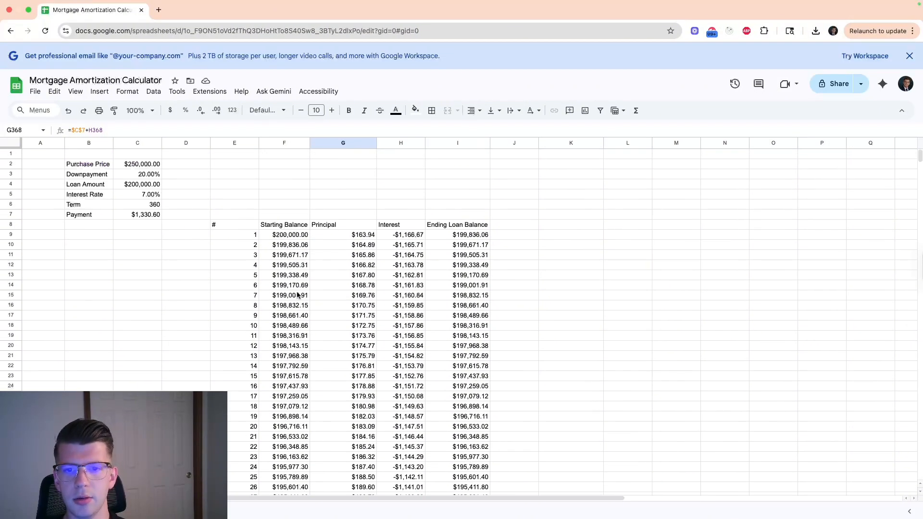
click(396, 236)
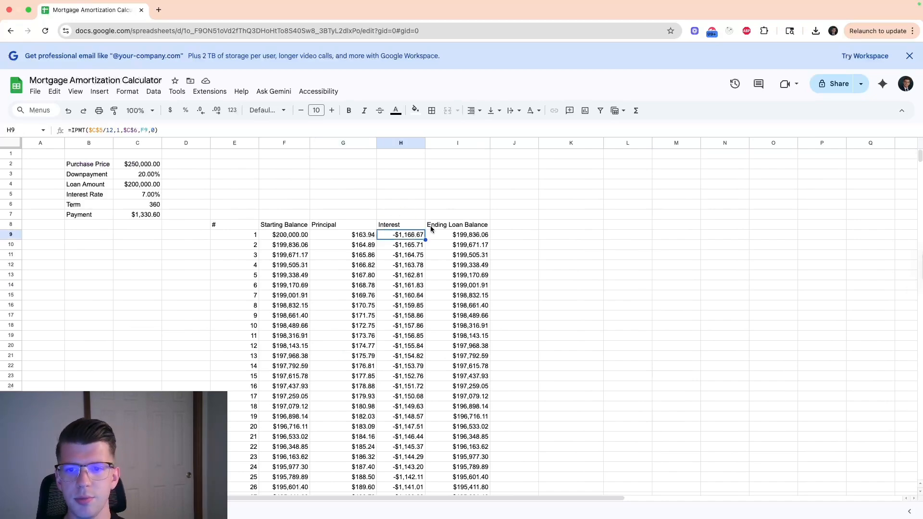
Step: Add a "Totals" label in E369, directly below payment number 360
click(345, 275)
key(super+Down)
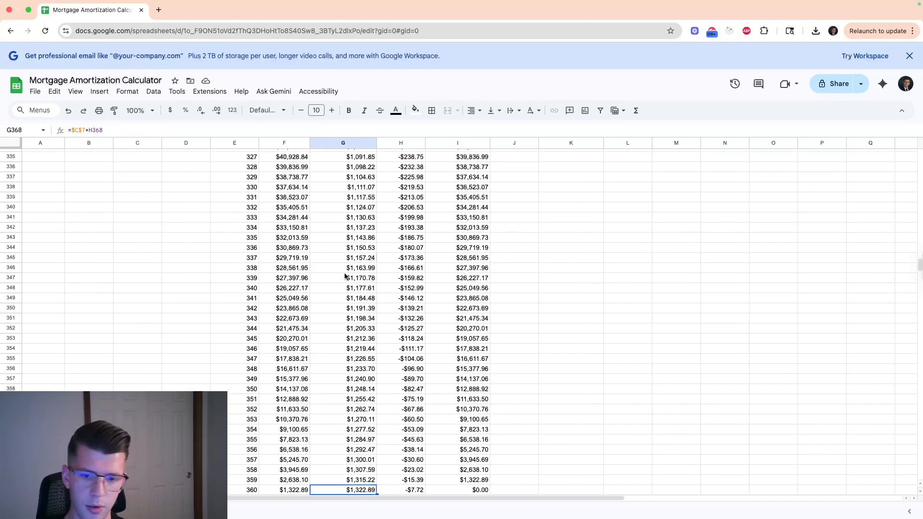
key(Down)
key(Left)
key(Left)
text(Totals)
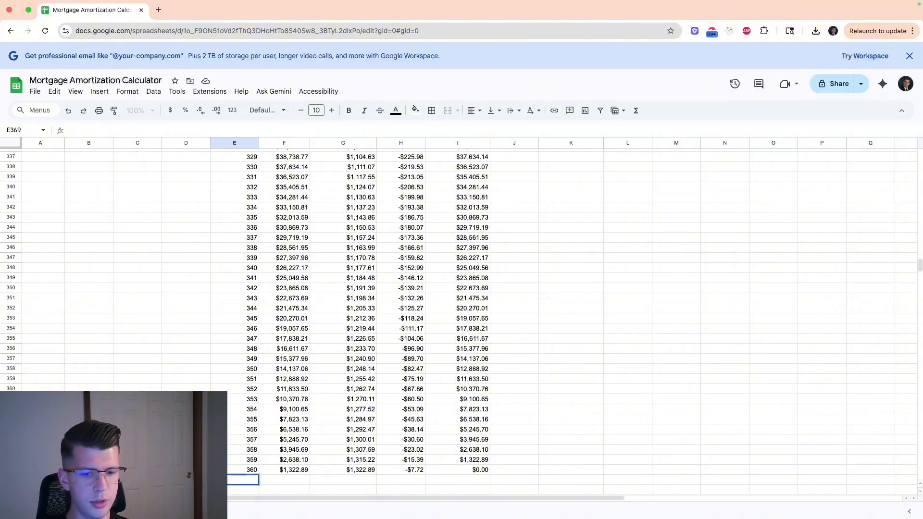
key(Tab)
key(Tab)
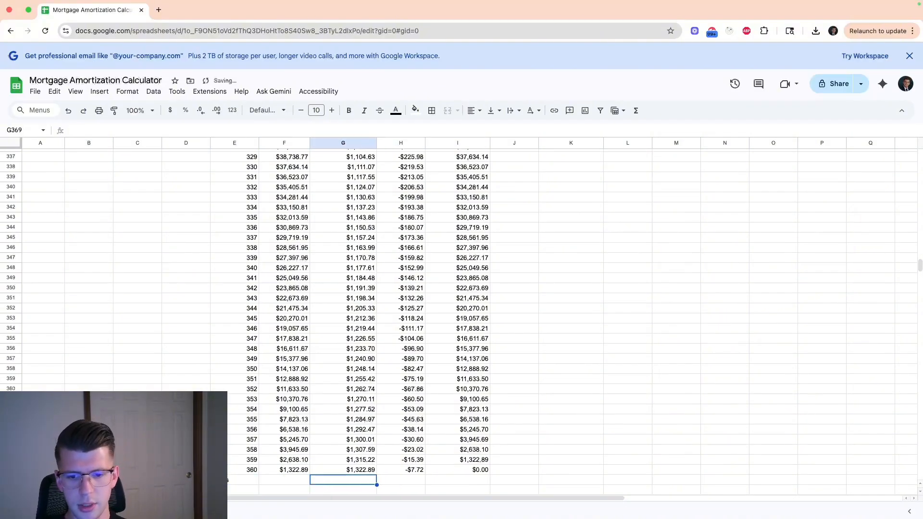
text(=SUM(G8:G369))
key(Tab)
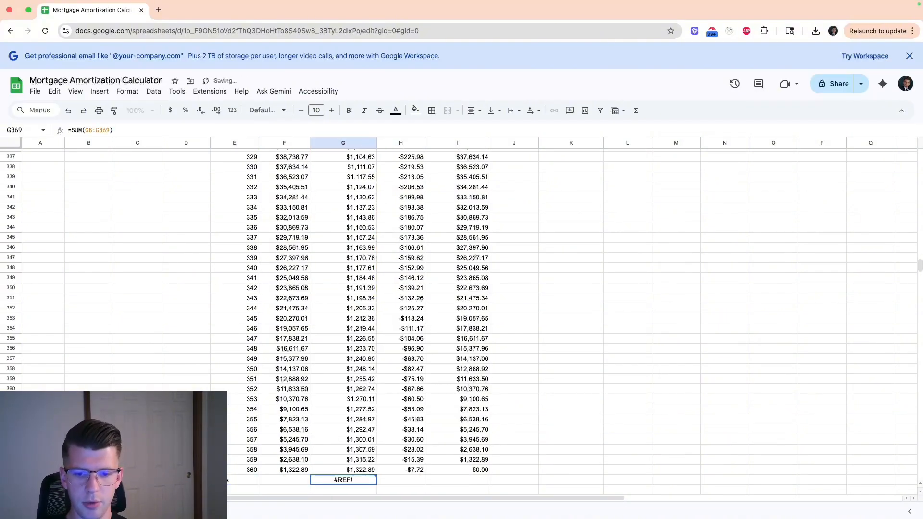
key(Delete)
text(=)
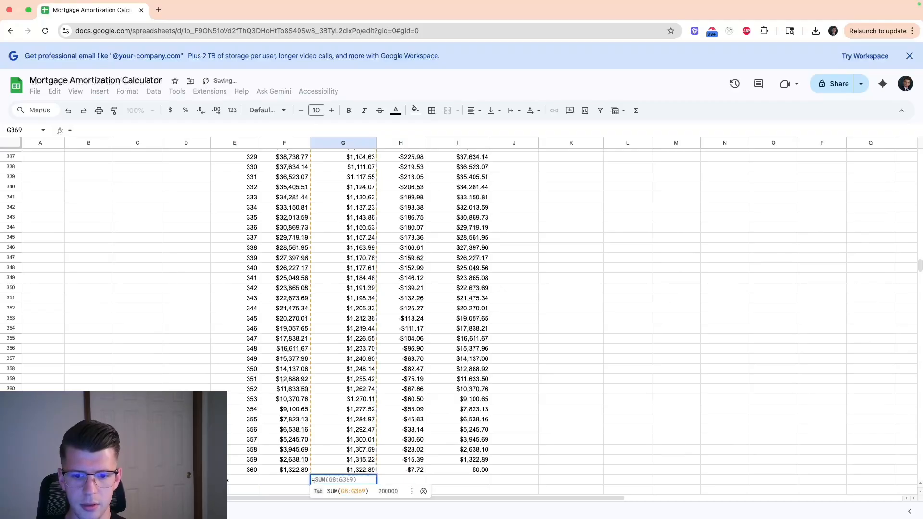
key(BackSpace)
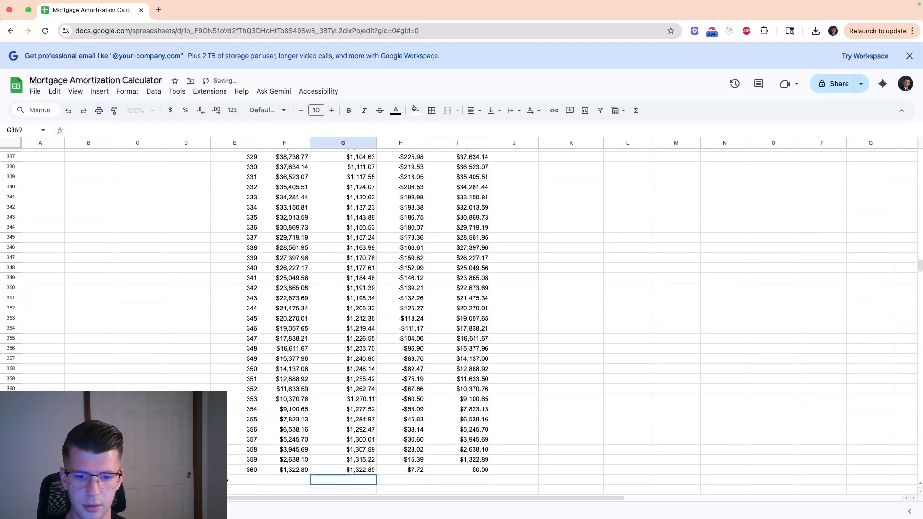
Step: Total the principal of all payments in G369 with SUM(G9:G368)
text(=sum(G8:G369)
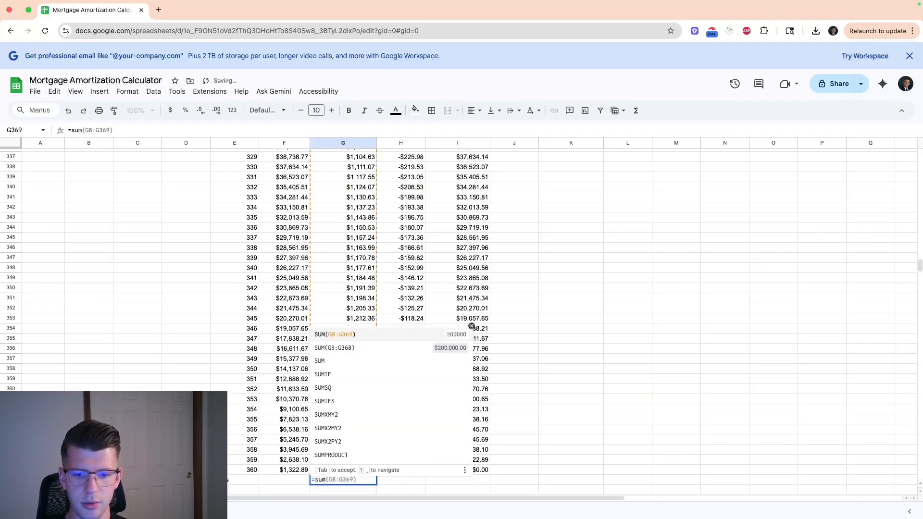
text(()
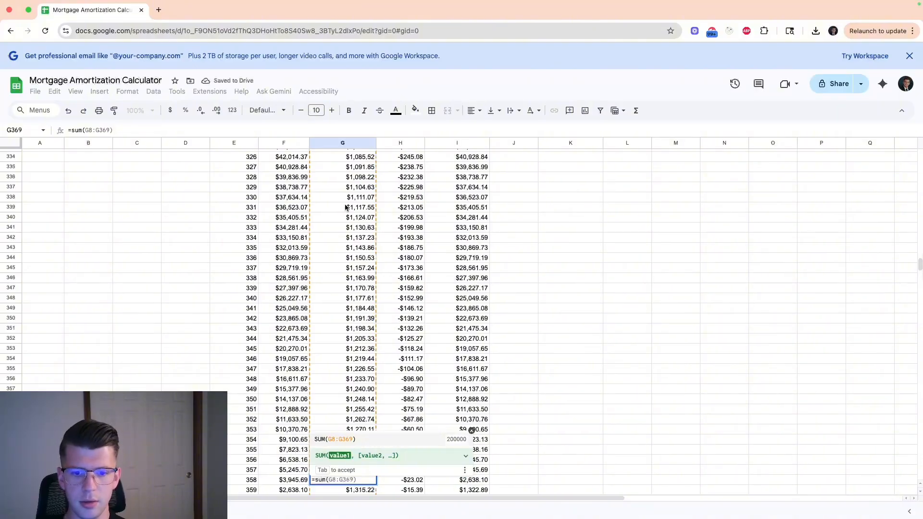
scroll(342, 216, up, 20)
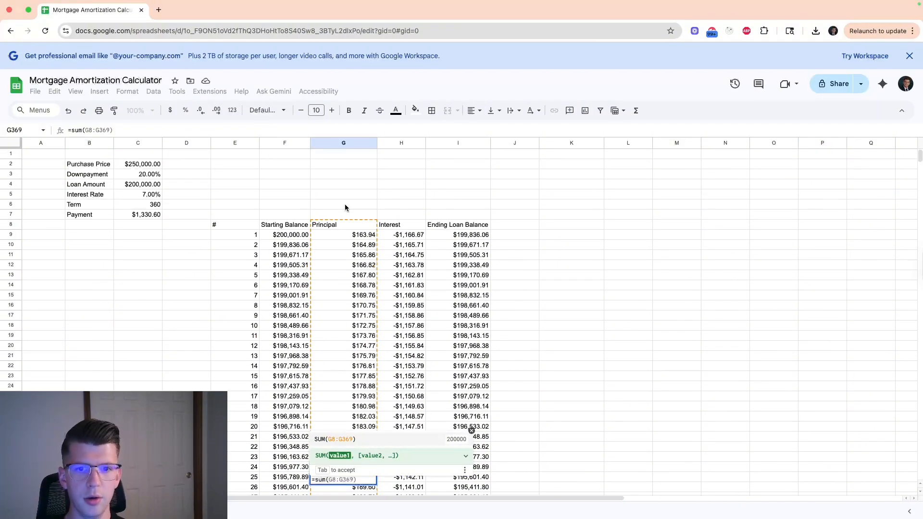
text(G9:)
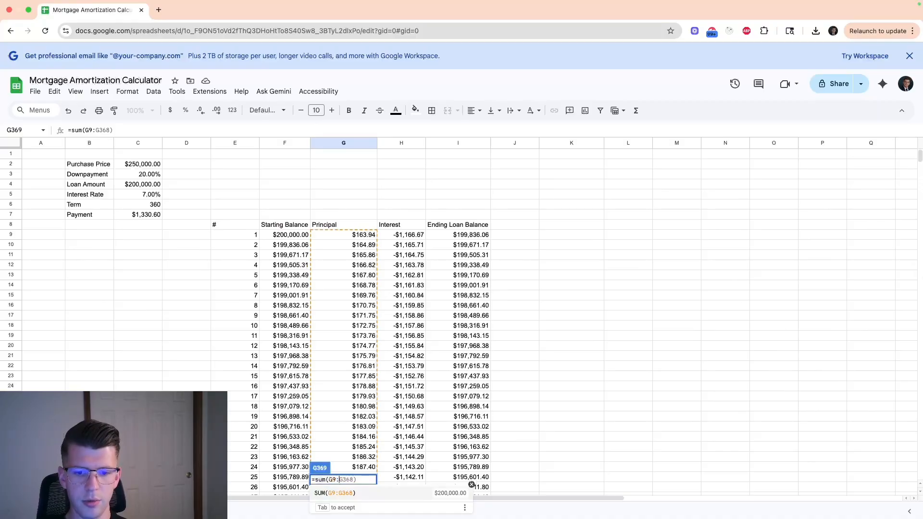
key(Tab)
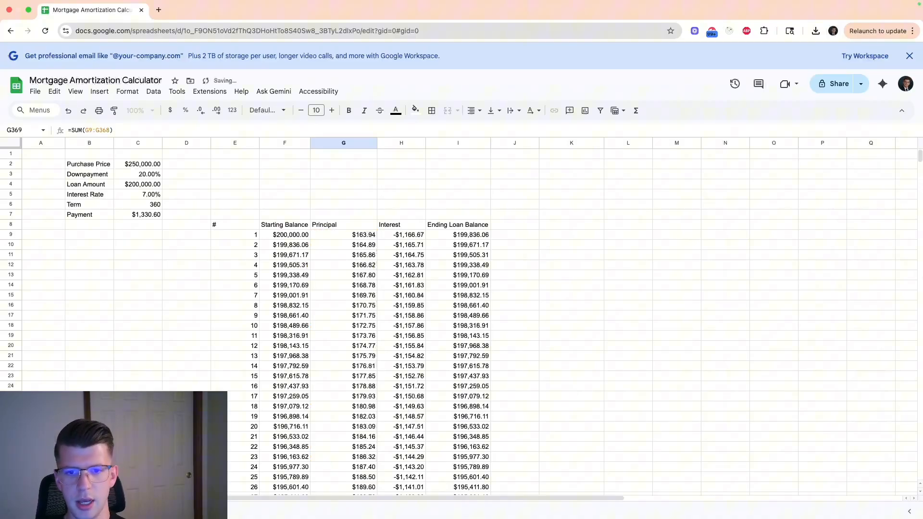
Step: Copy the principal total formula from G369 into H369 to total the interest column
click(349, 286)
key(super+Down)
key(Down)
key(Up)
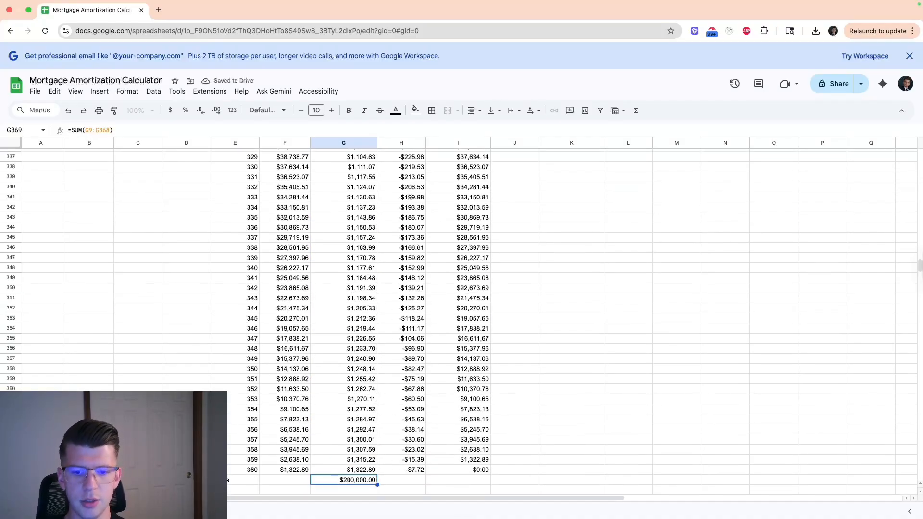
key(super+c)
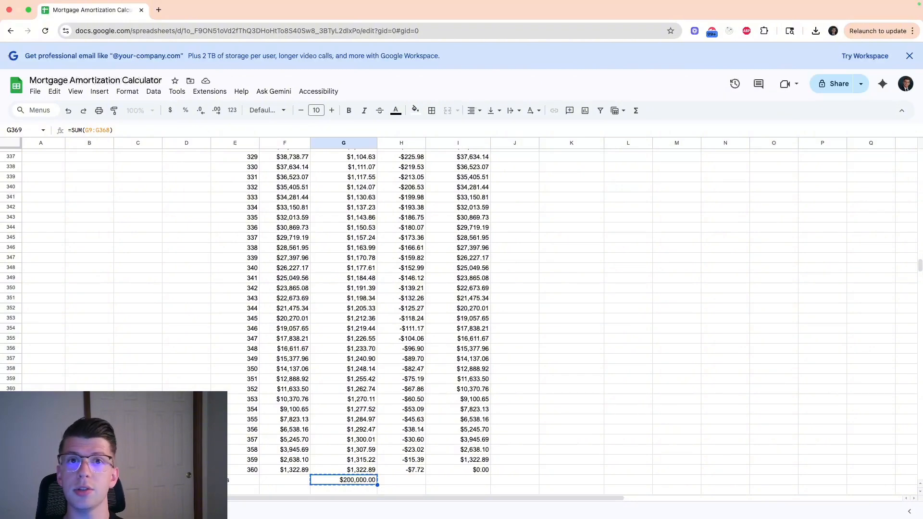
key(Right)
key(super+v)
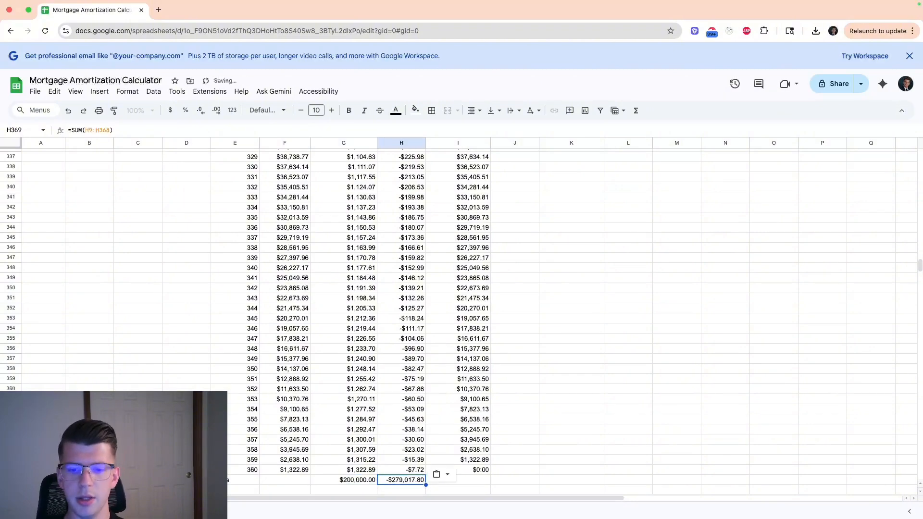
Step: Calculate the combined principal and interest paid in J369 with the formula =G369-H369
key(Right)
key(Right)
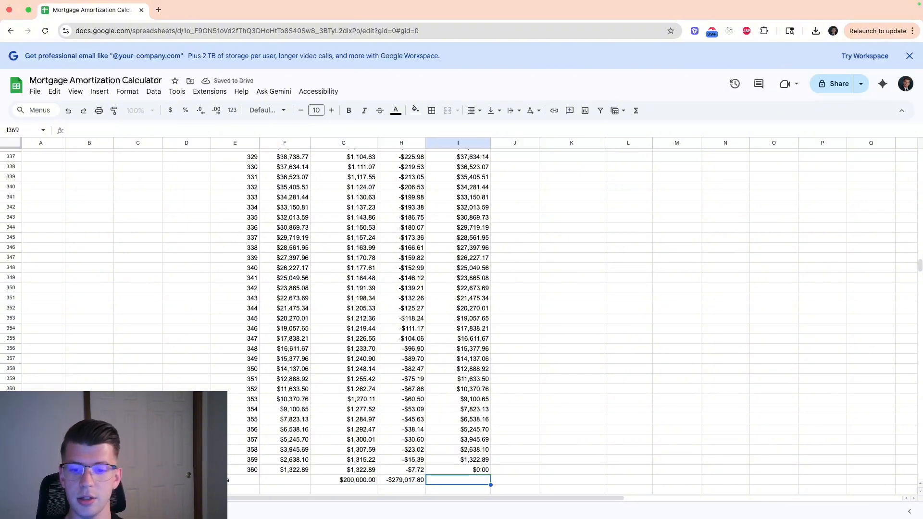
text(=)
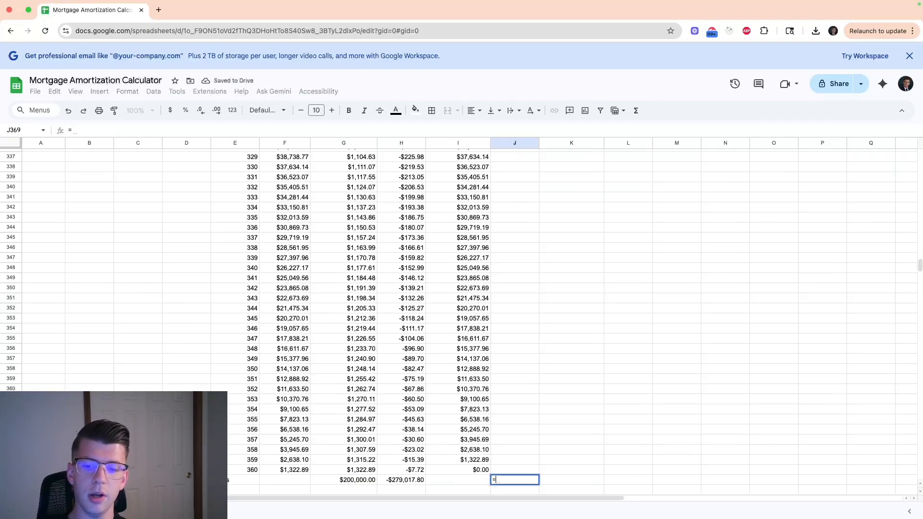
key(Left)
key(Left)
key(Left)
text(-)
key(Left)
key(Left)
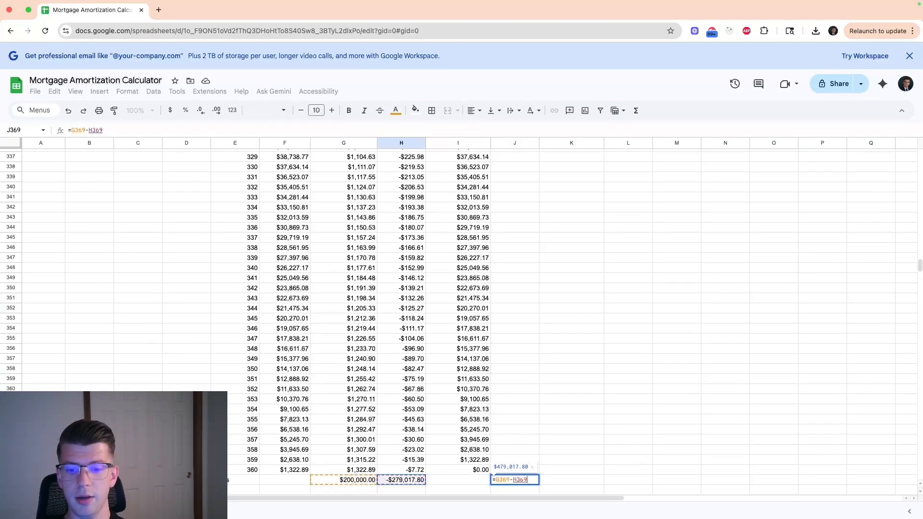
key(Return)
key(Up)
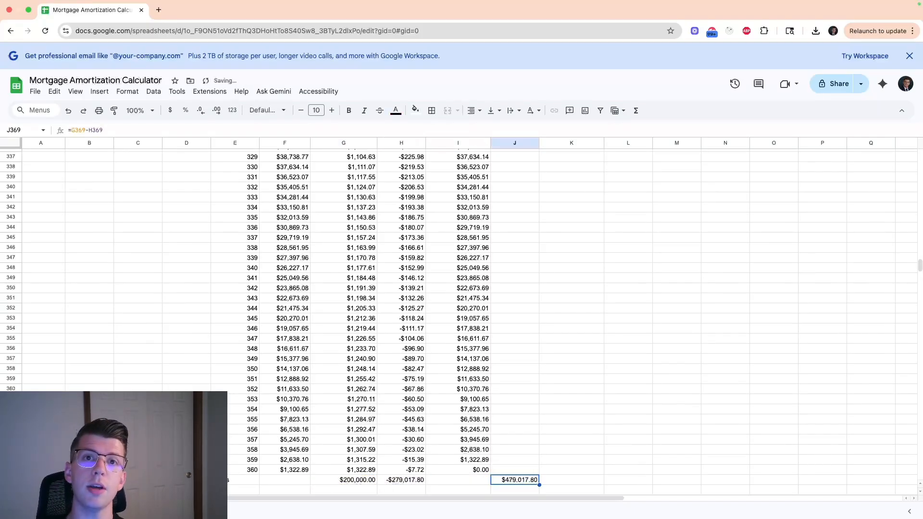